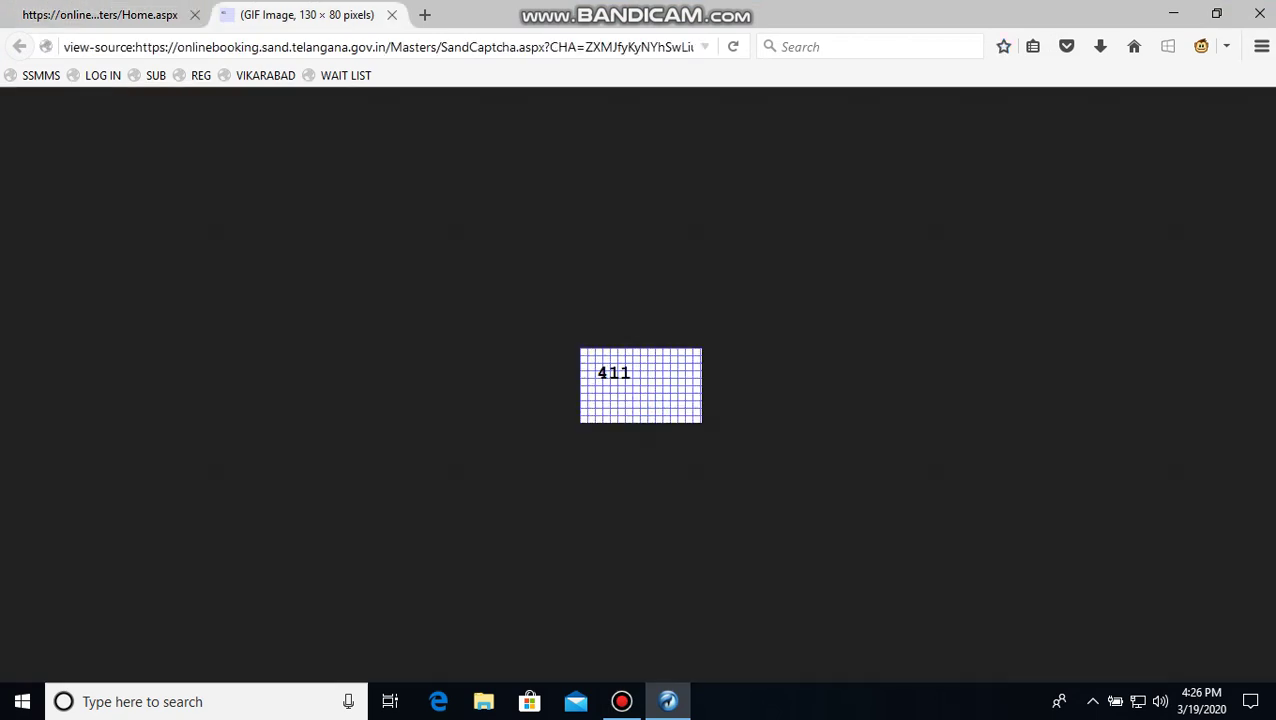
Reload the login page for a new captcha and enter 6ED4F in Enter Captcha
{"action": "key", "text": "ctrl+w"}
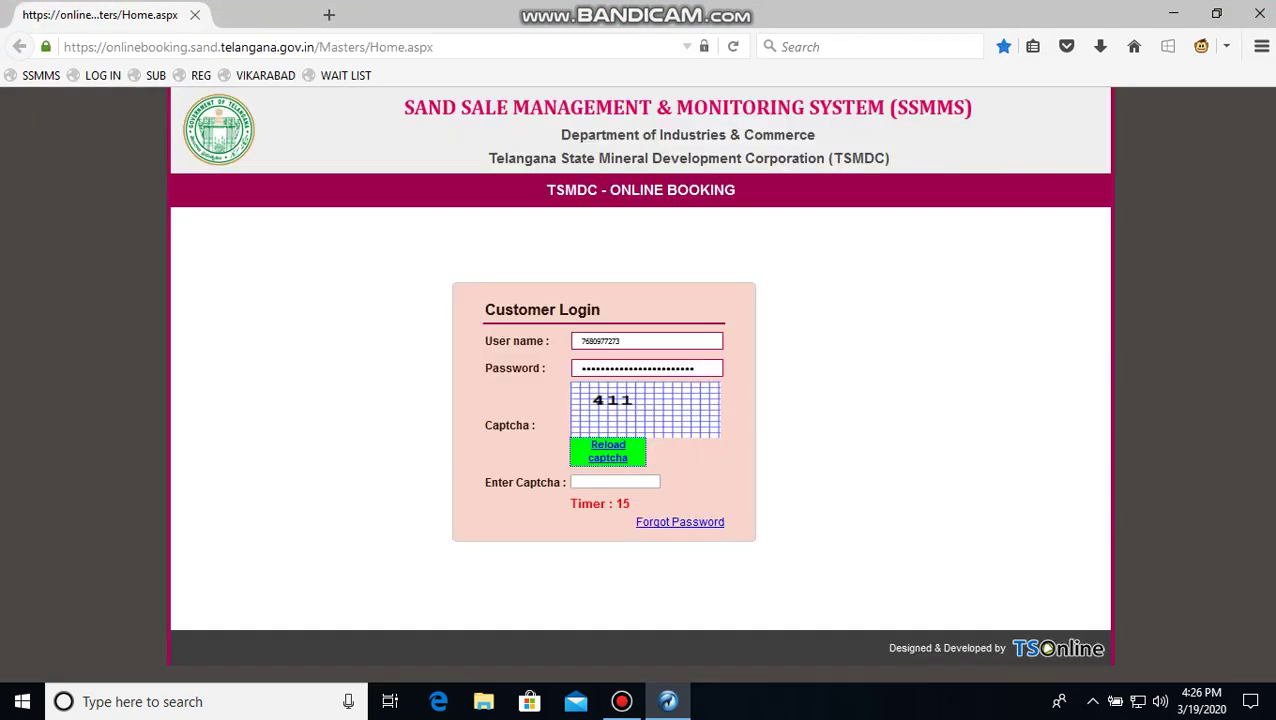
{"action": "key", "text": "F5"}
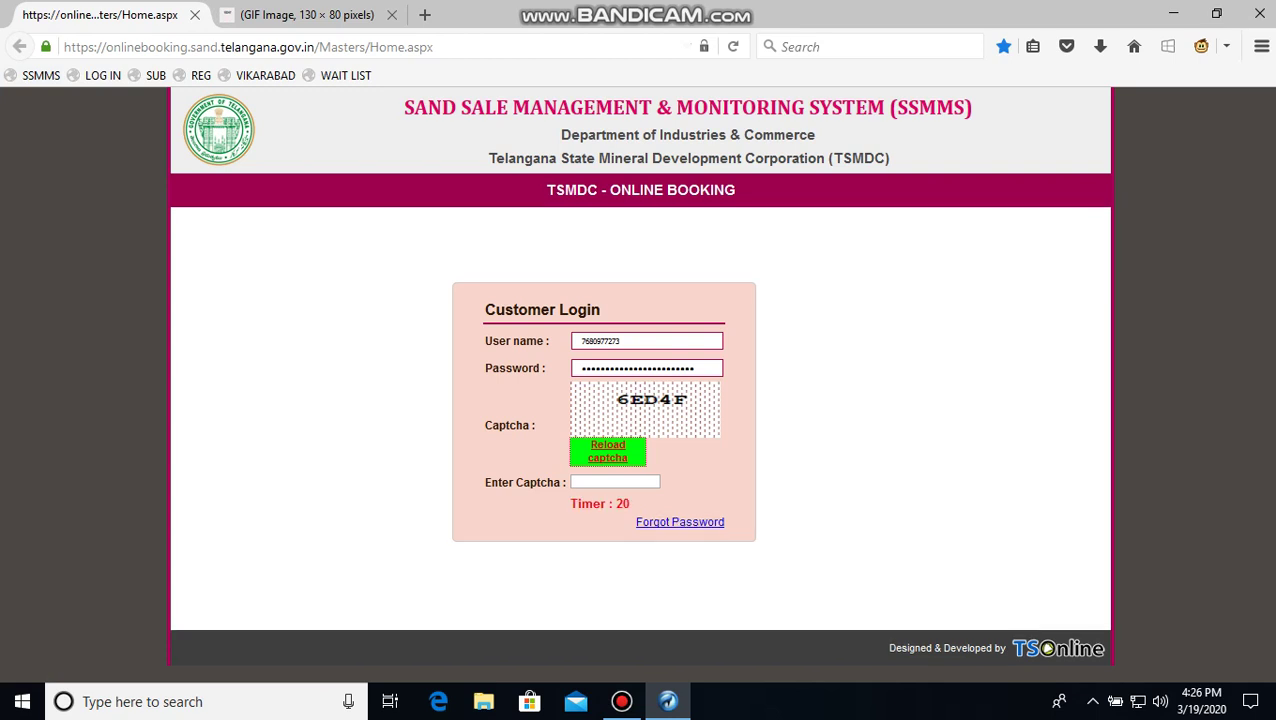
{"action": "key", "text": "ctrl+Tab"}
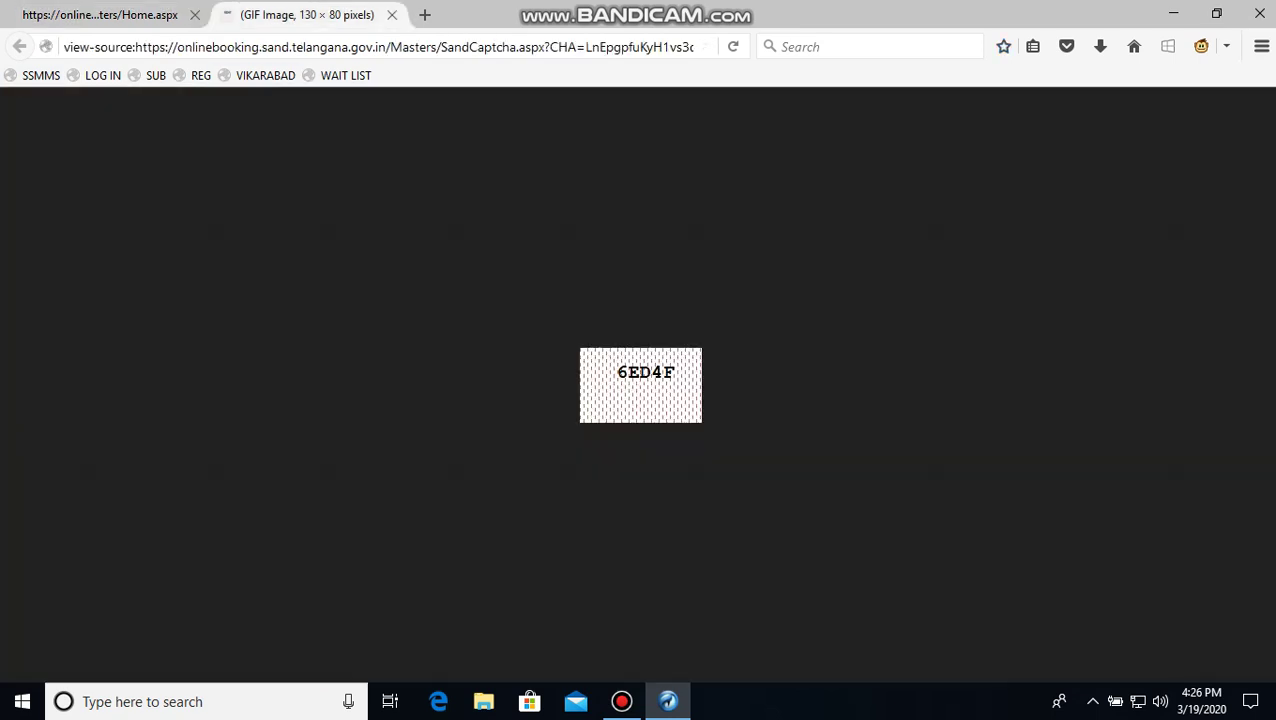
{"action": "key", "text": "ctrl+Tab"}
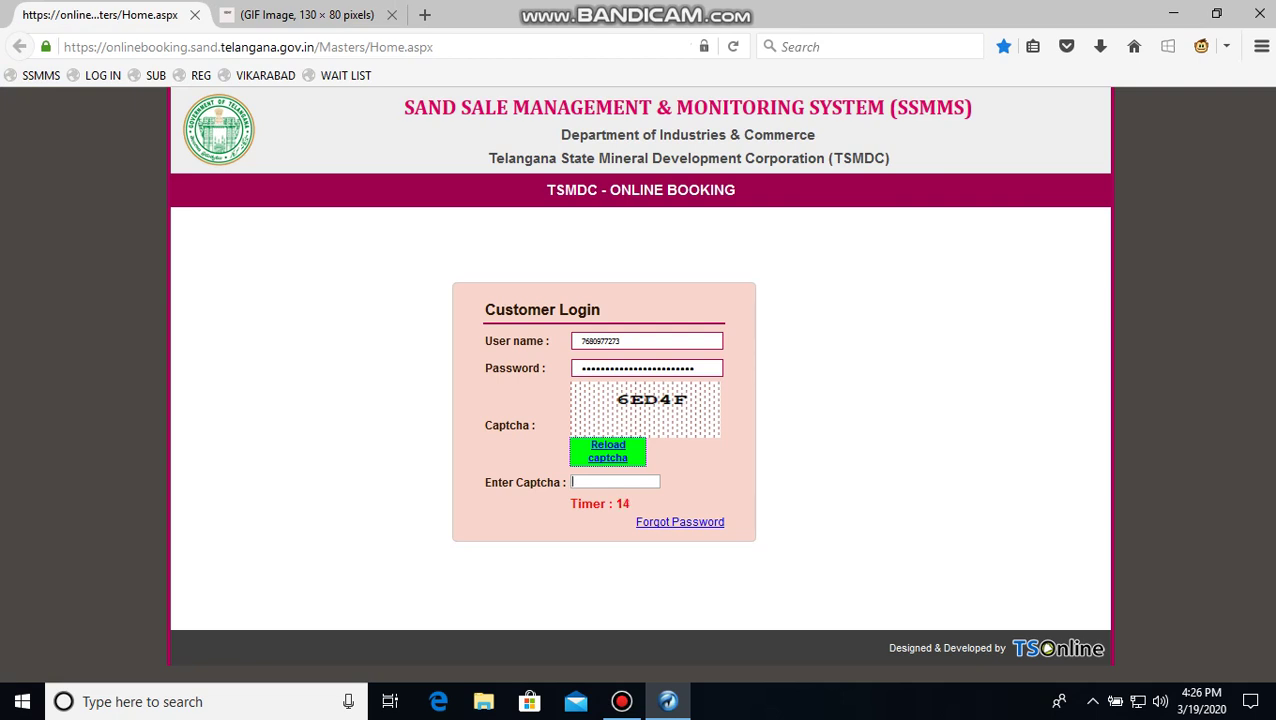
{"action": "type", "text": "6ED4F"}
{"action": "key", "text": "BackSpace"}
{"action": "type", "text": "F"}
Discard the extra captcha images, reload again, and enter the new captcha A5A8A
{"action": "left_click", "coordinate": [300, 14]}
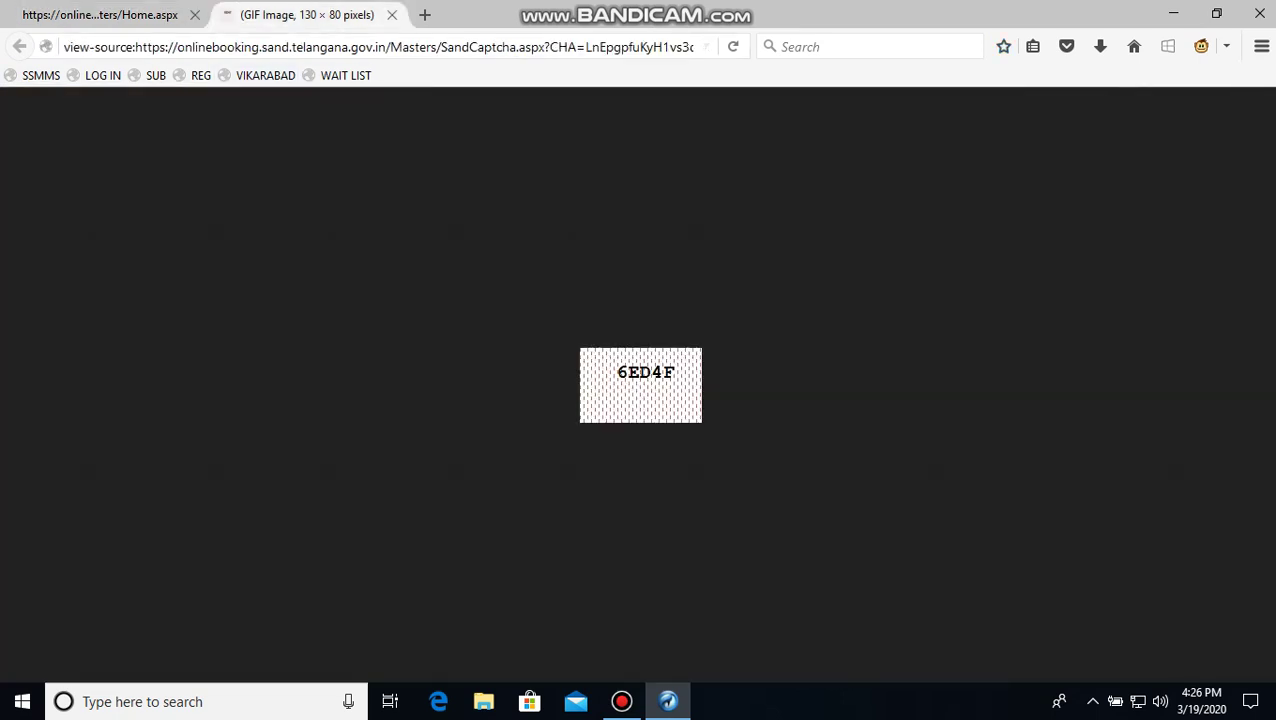
{"action": "left_click", "coordinate": [100, 14]}
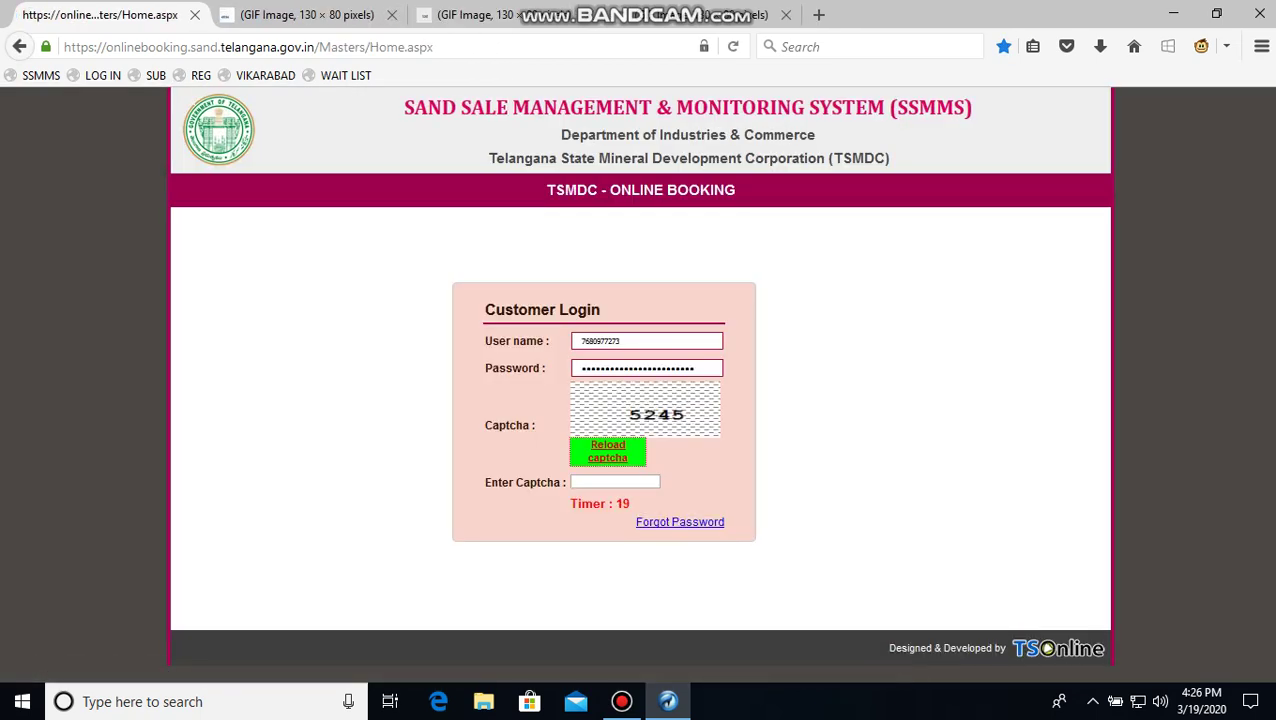
{"action": "left_click", "coordinate": [300, 15]}
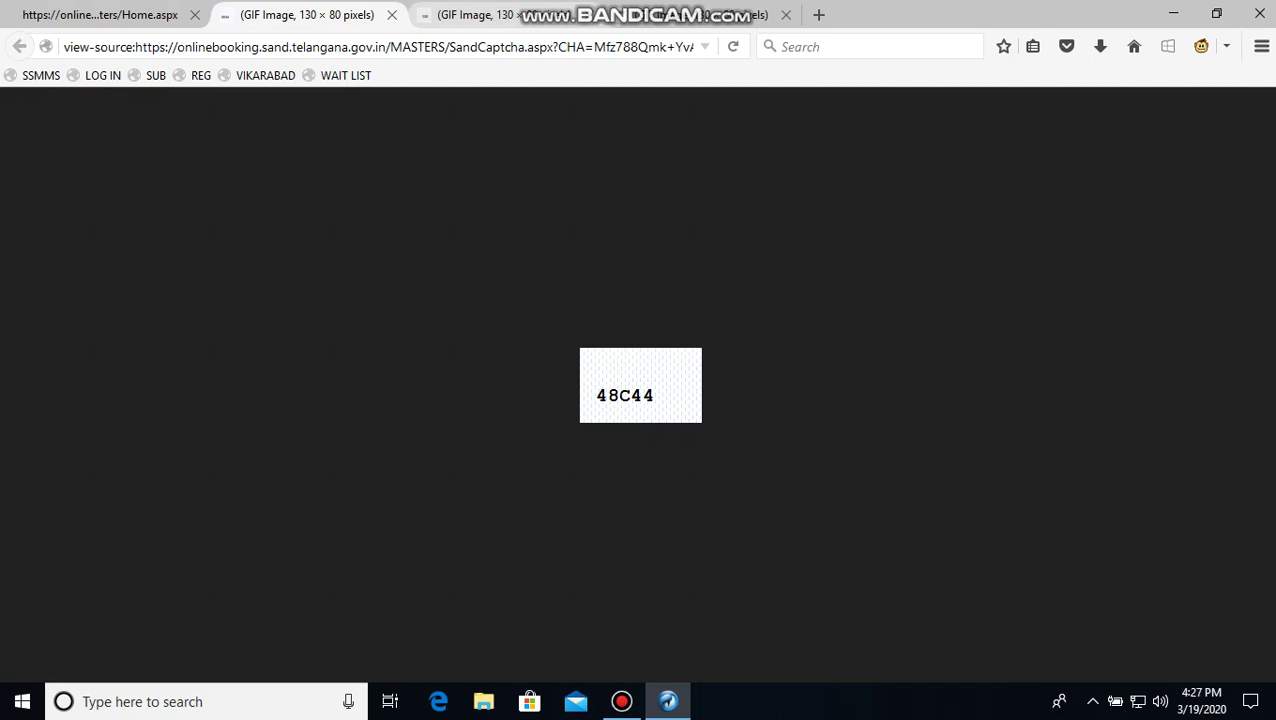
{"action": "left_click", "coordinate": [478, 15]}
{"action": "key", "text": "ctrl+w"}
{"action": "key", "text": "ctrl+w"}
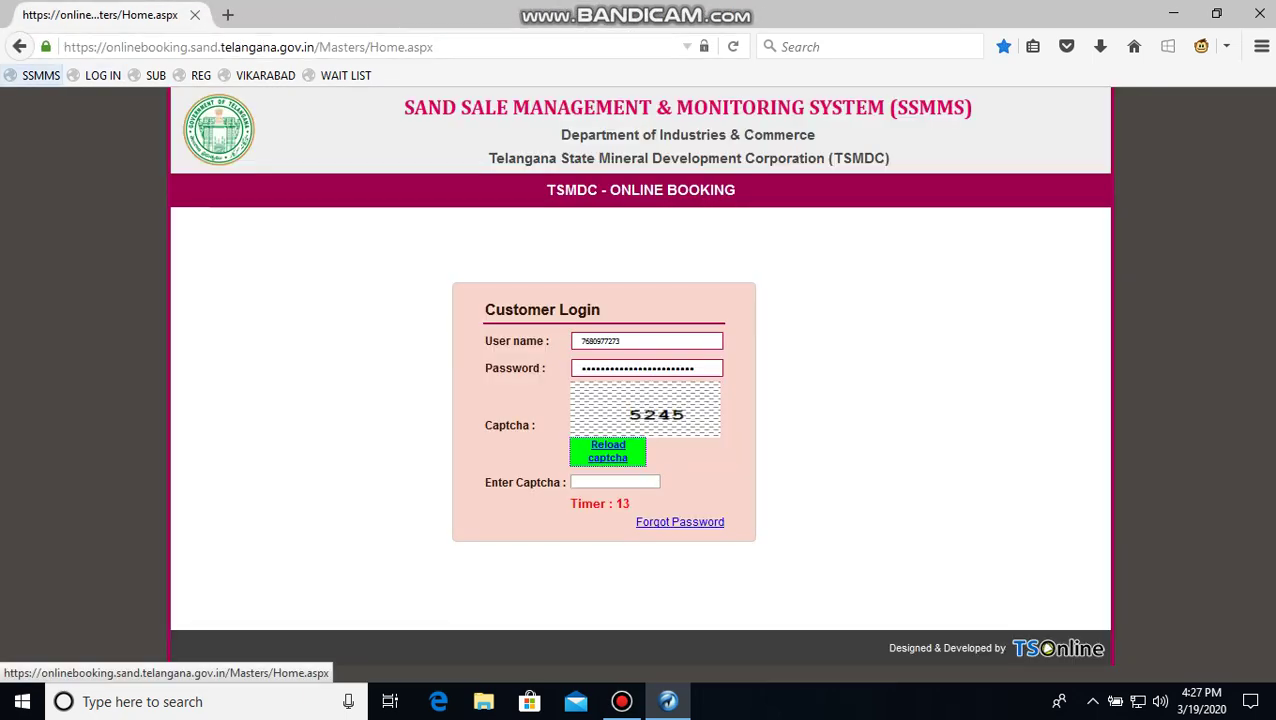
{"action": "left_click", "coordinate": [40, 75]}
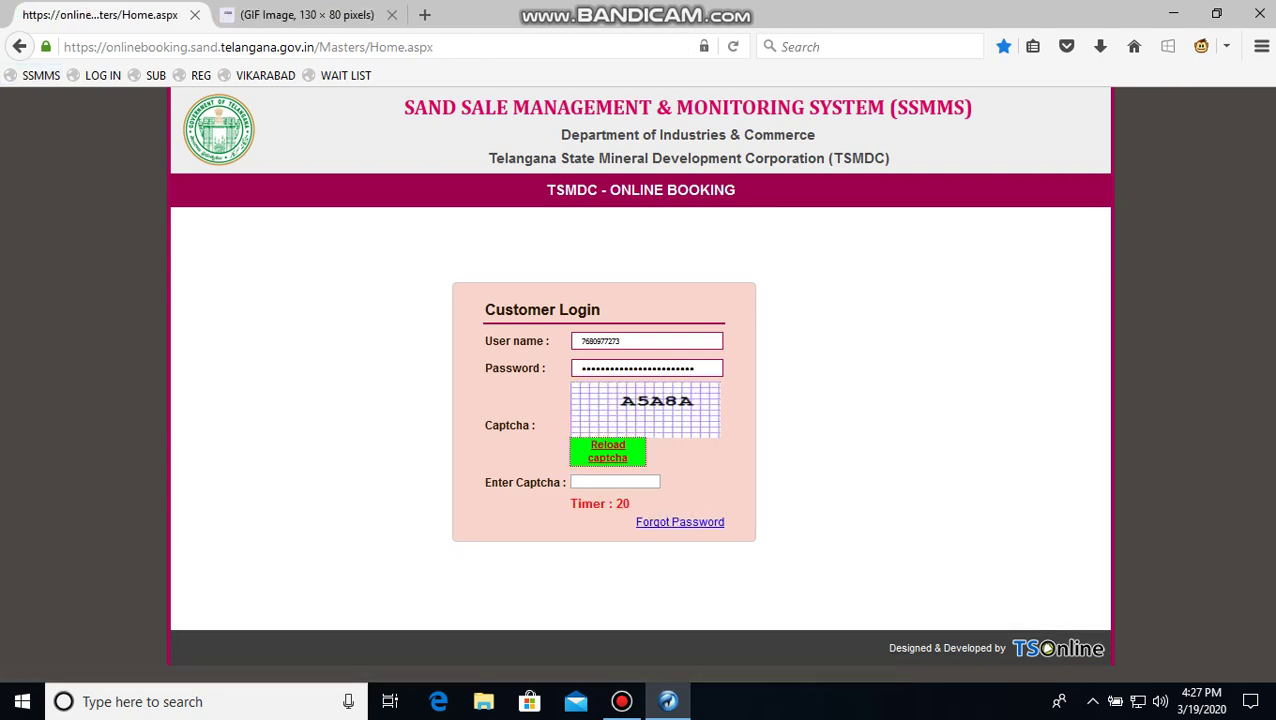
{"action": "key", "text": "ctrl+Tab"}
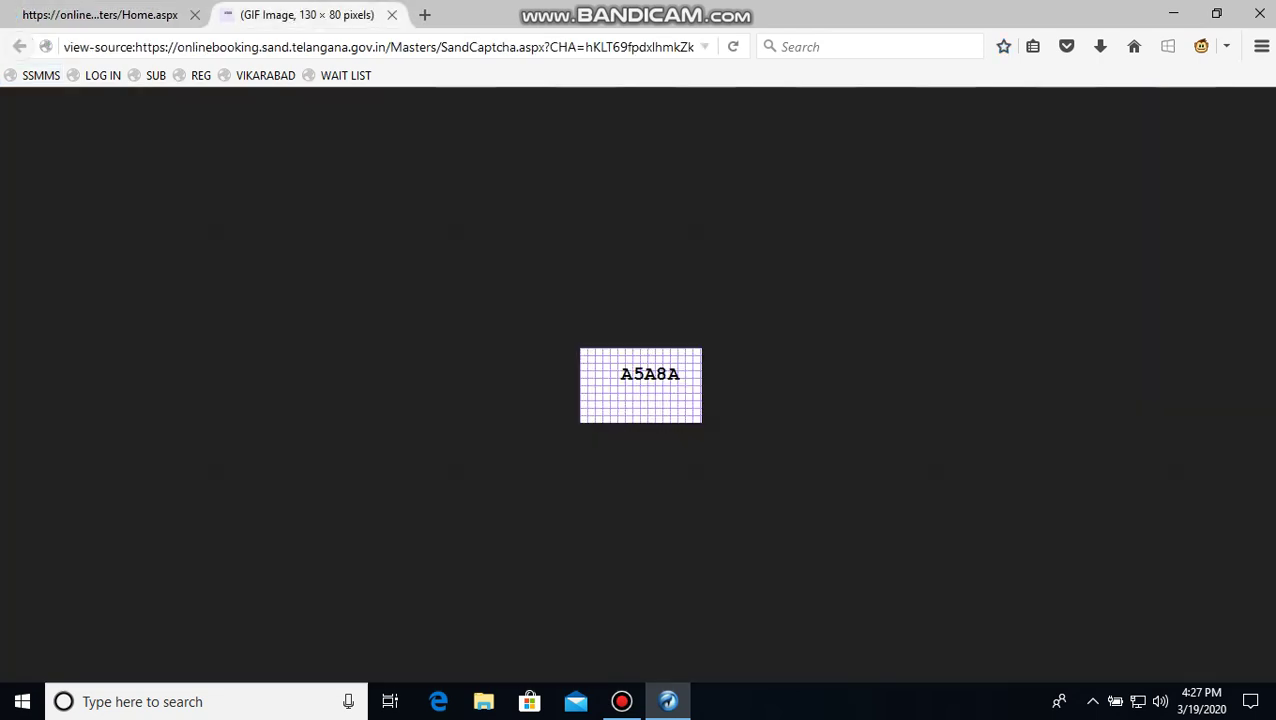
{"action": "key", "text": "ctrl+Tab"}
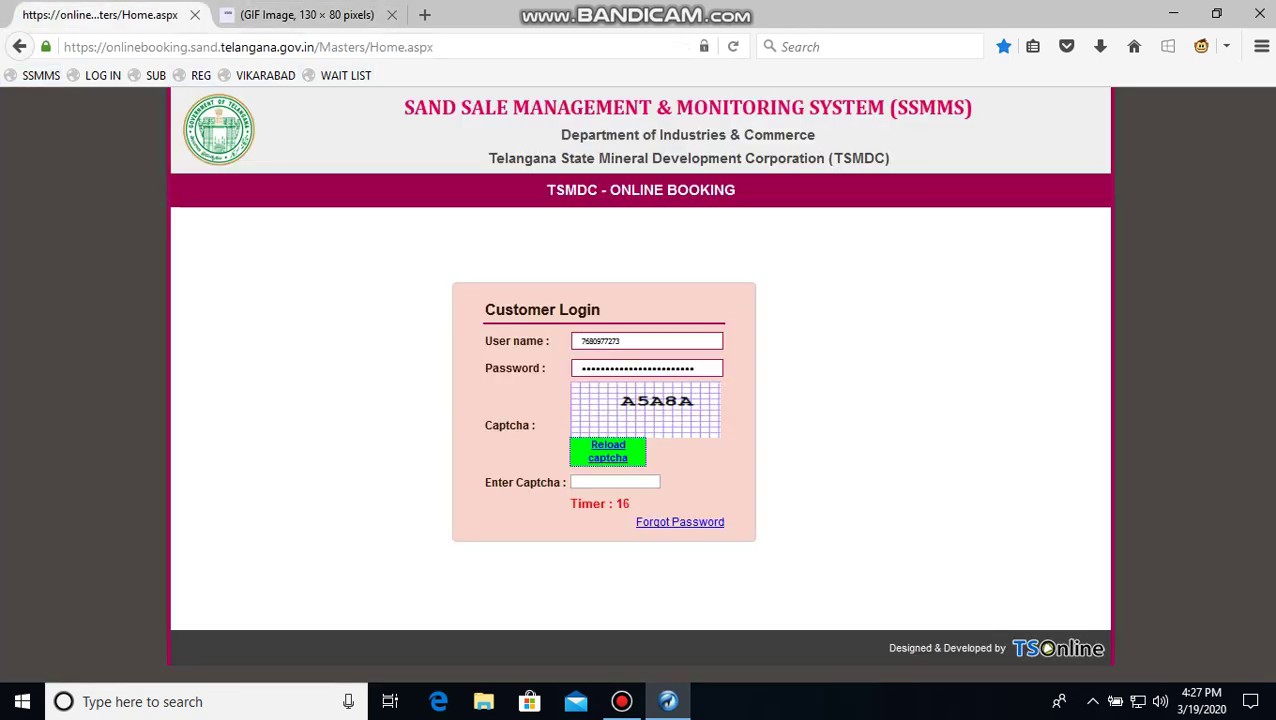
{"action": "type", "text": "A5A8A"}
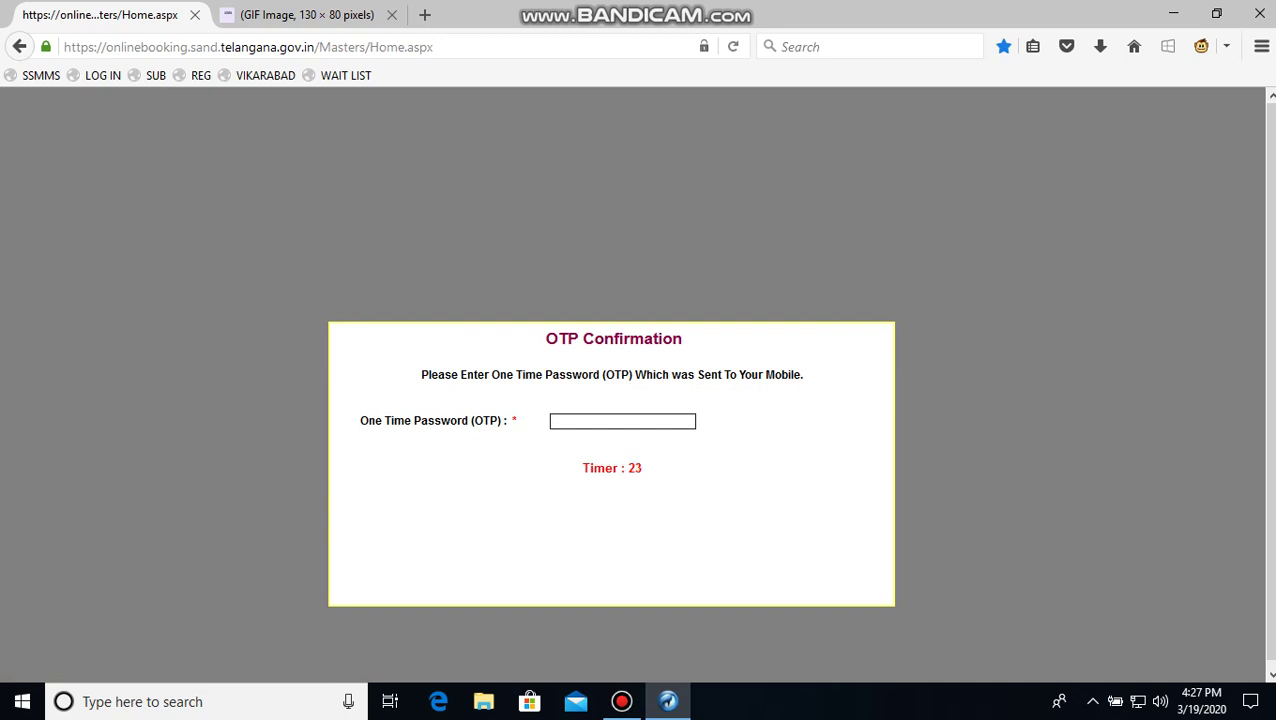
Type the one-time password and submit it with the SUB bookmarklet
{"action": "type", "text": "****"}
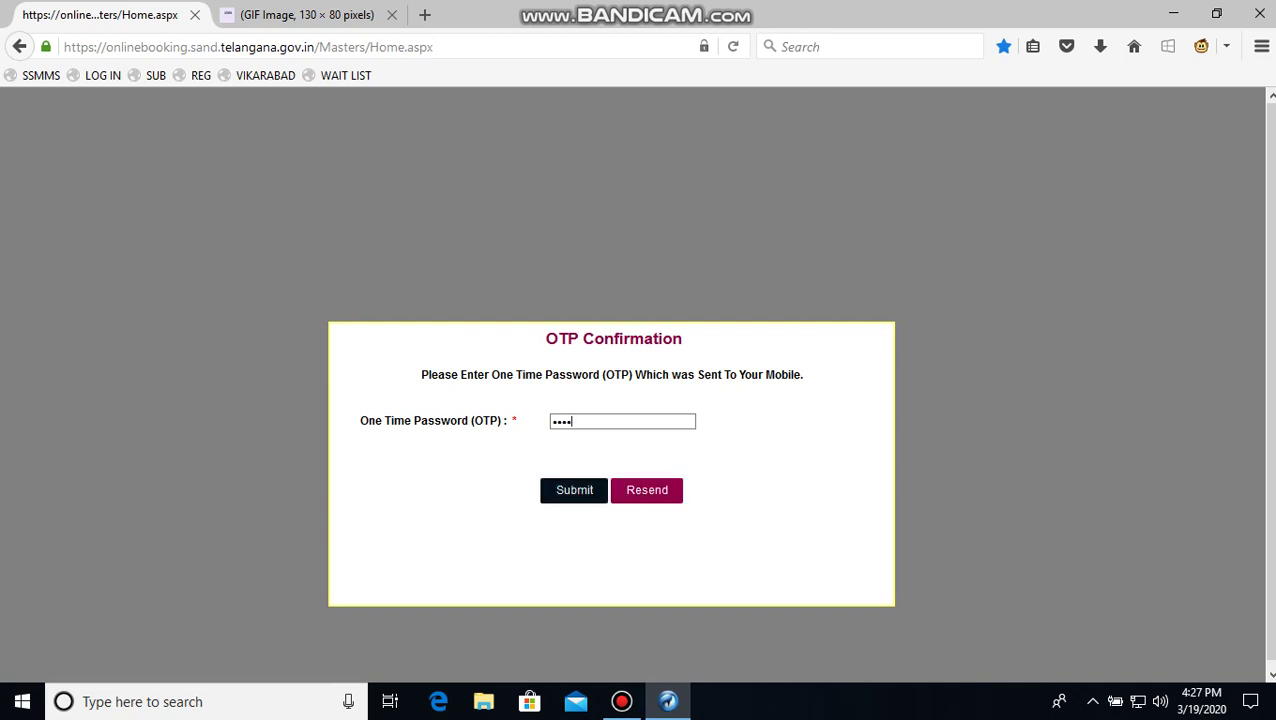
{"action": "left_click", "coordinate": [150, 75]}
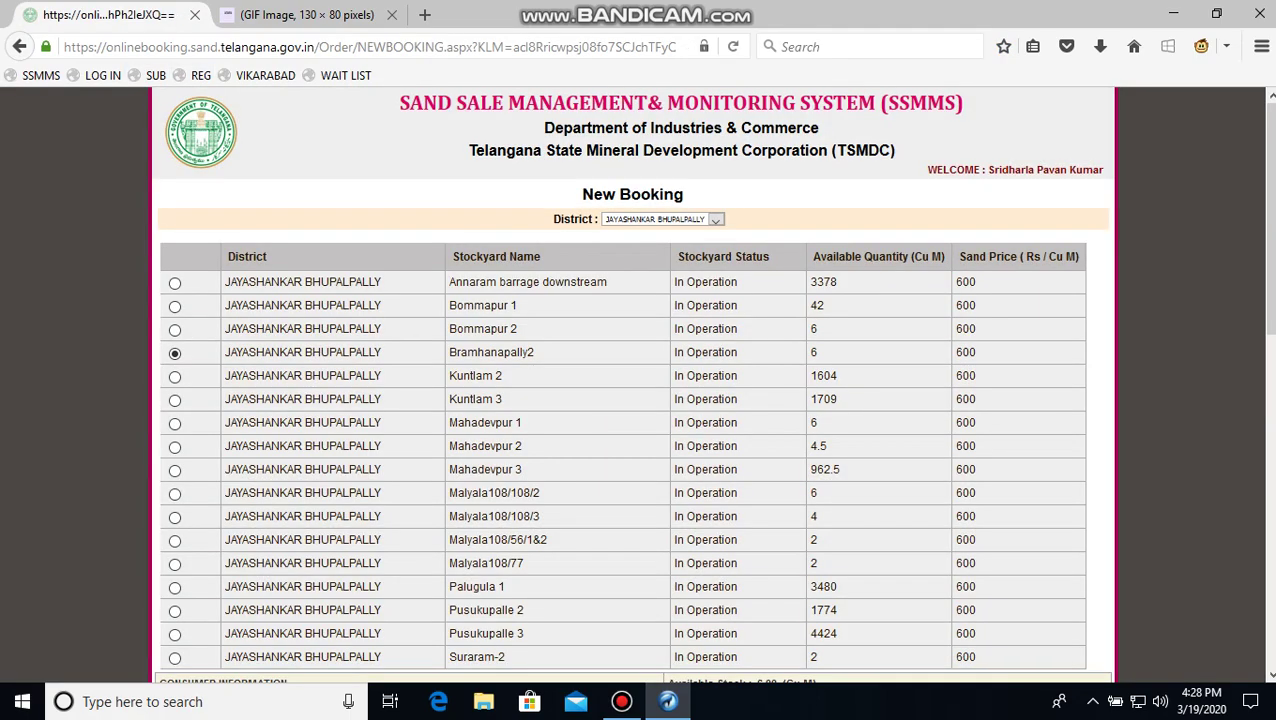
Clear the district, apply the VIKARABAD bookmarklet, and choose Vikarabad as the delivery village
{"action": "scroll", "coordinate": [638, 384], "scroll_direction": "down", "scroll_amount": 5}
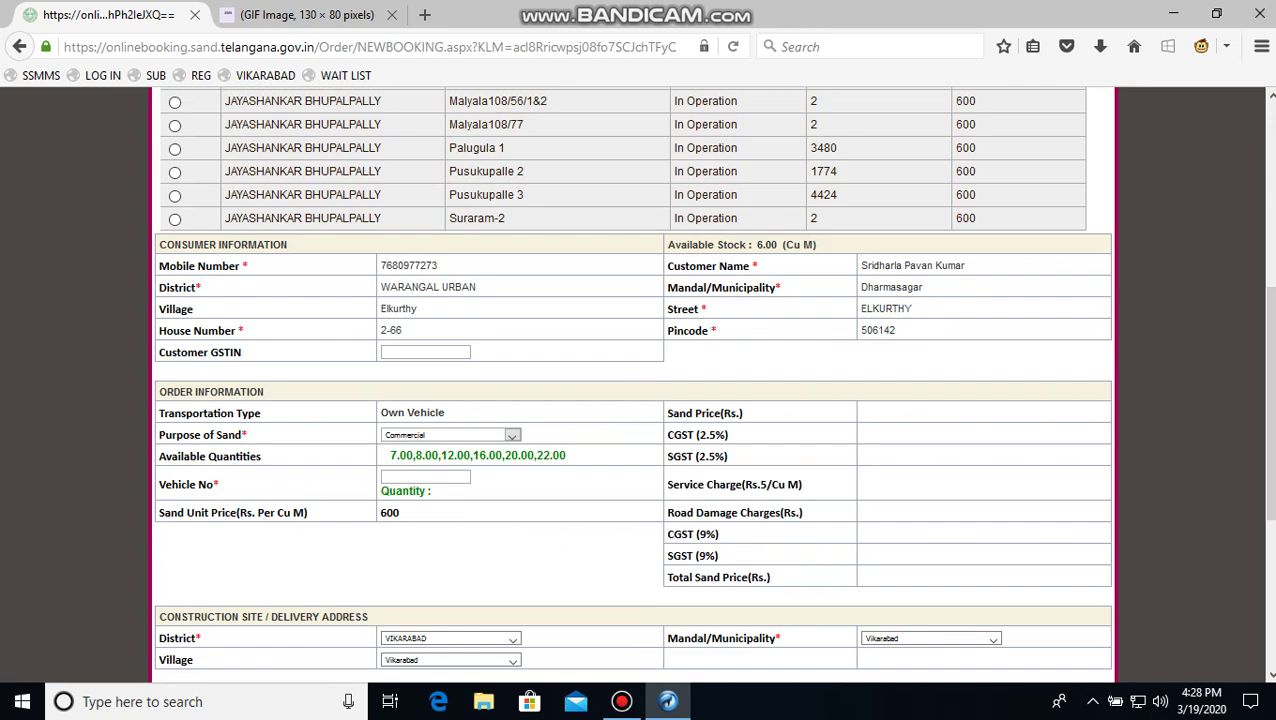
{"action": "scroll", "coordinate": [638, 384], "scroll_direction": "down", "scroll_amount": 1}
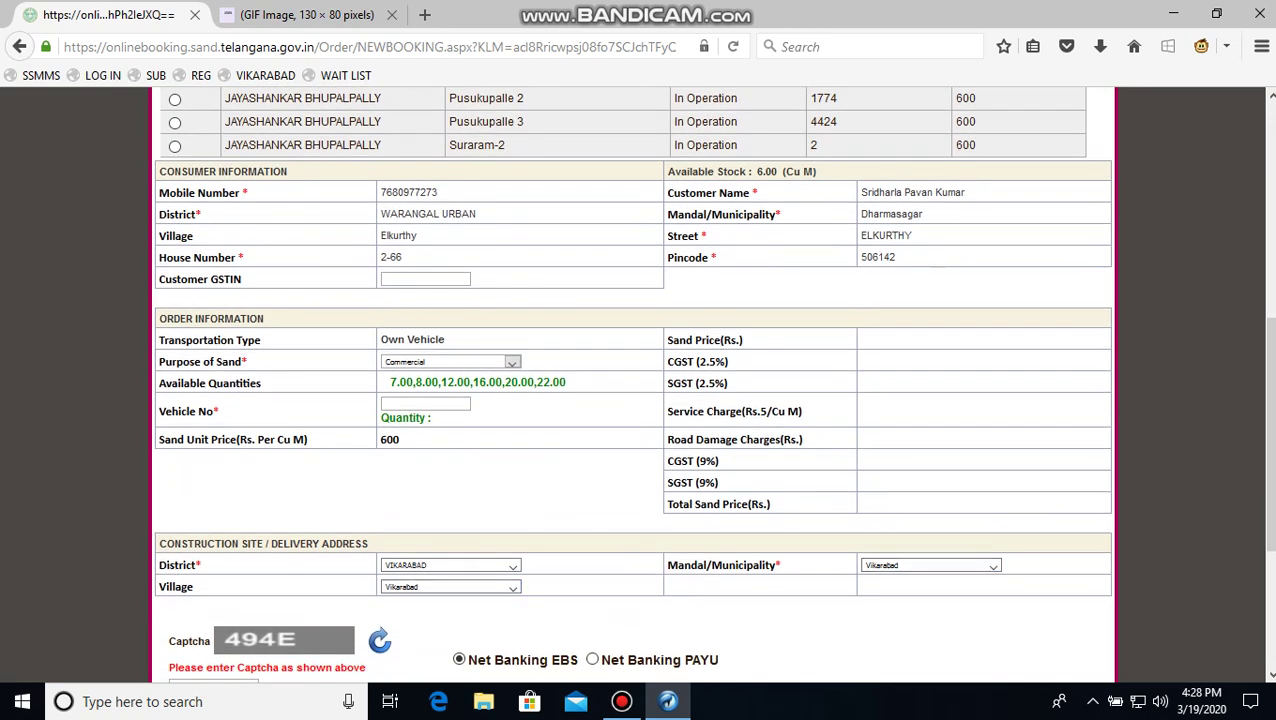
{"action": "left_click", "coordinate": [450, 565]}
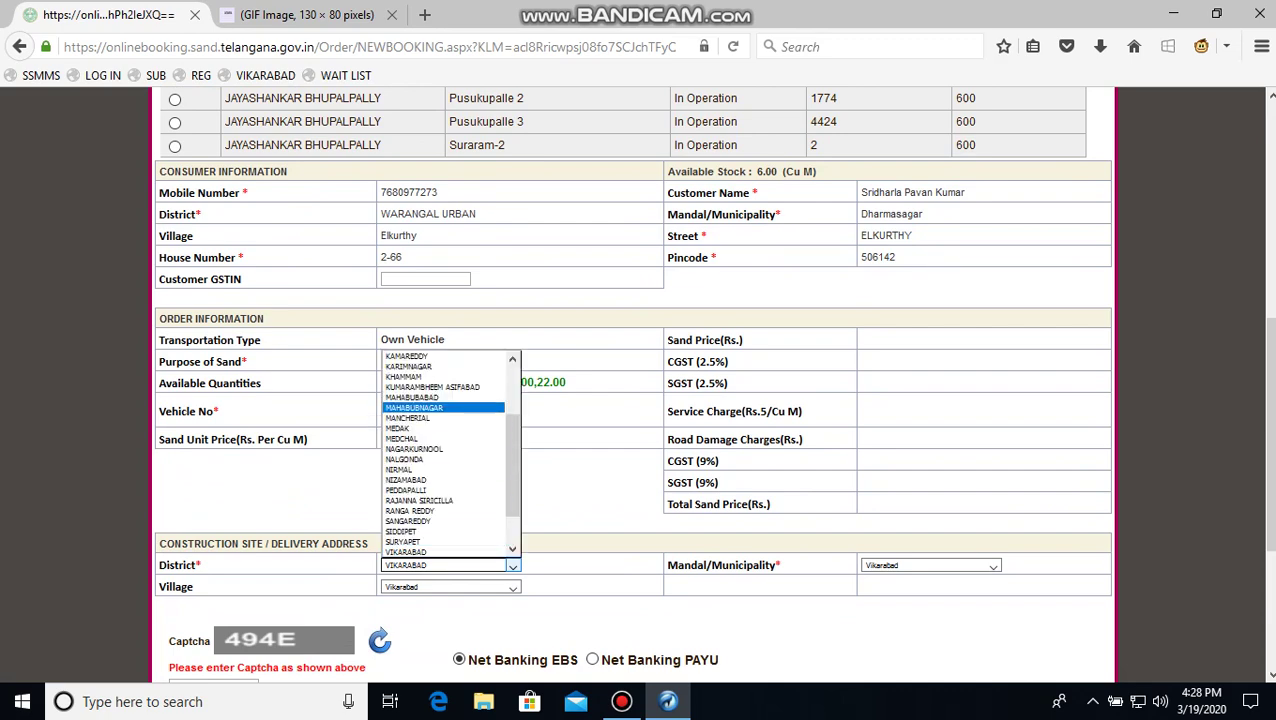
{"action": "key", "text": "Home"}
{"action": "key", "text": "Return"}
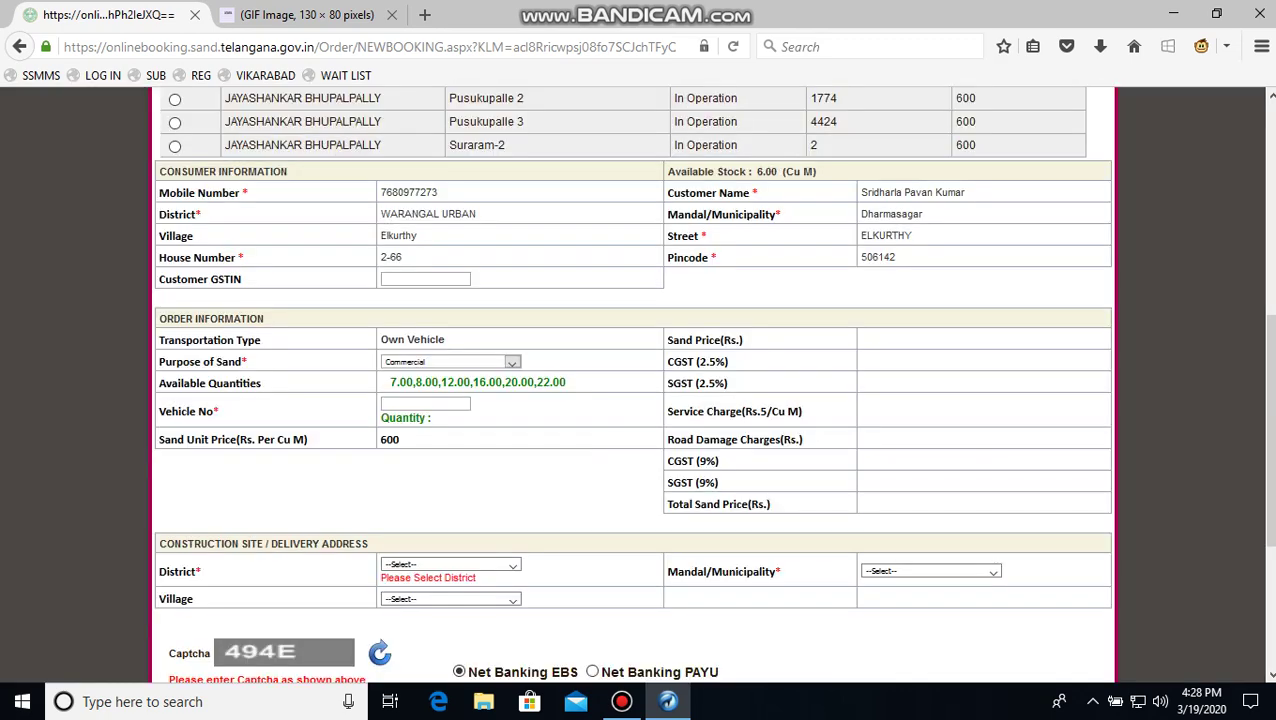
{"action": "left_click", "coordinate": [265, 75]}
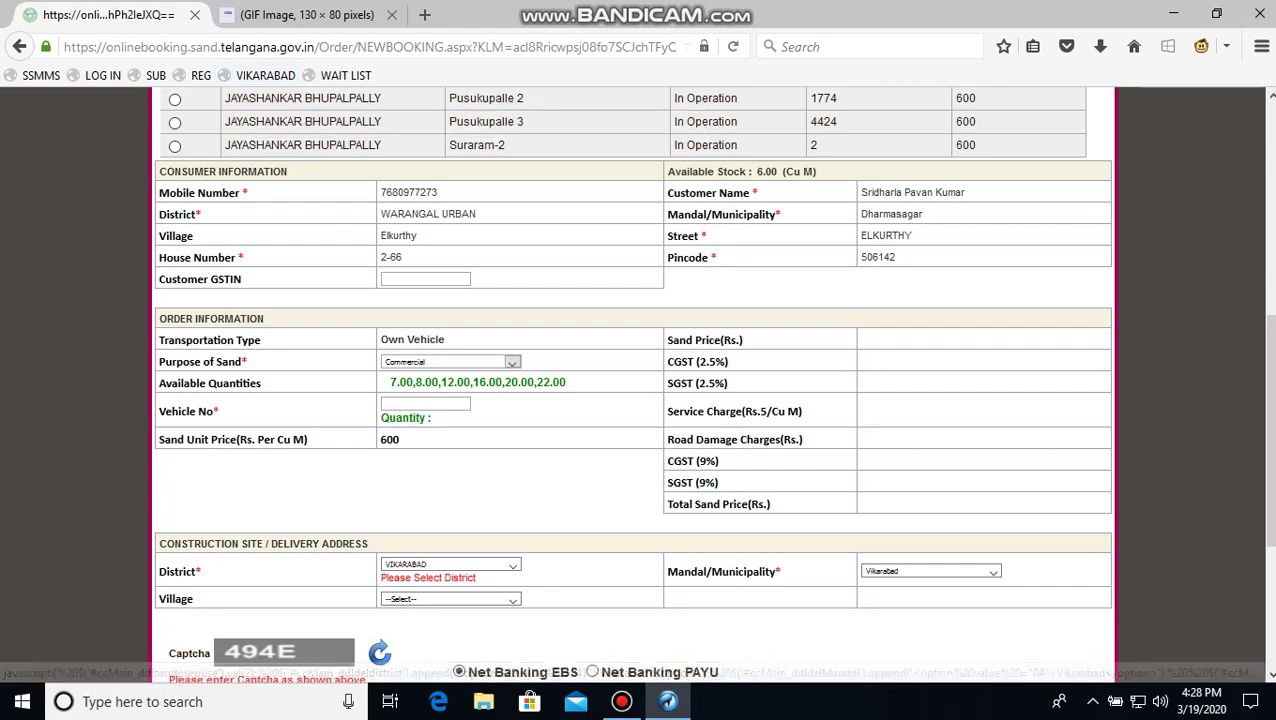
{"action": "left_click", "coordinate": [450, 598]}
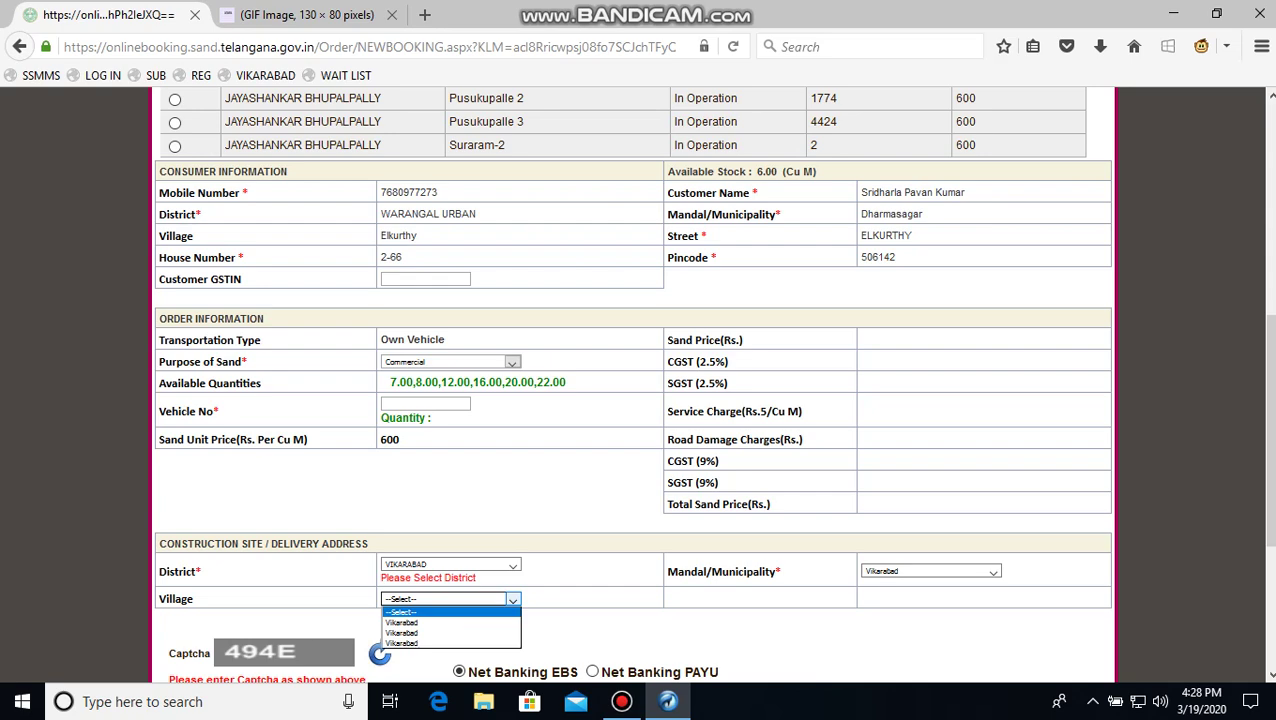
{"action": "left_click", "coordinate": [410, 620]}
{"action": "scroll", "coordinate": [633, 385], "scroll_direction": "down", "scroll_amount": 3}
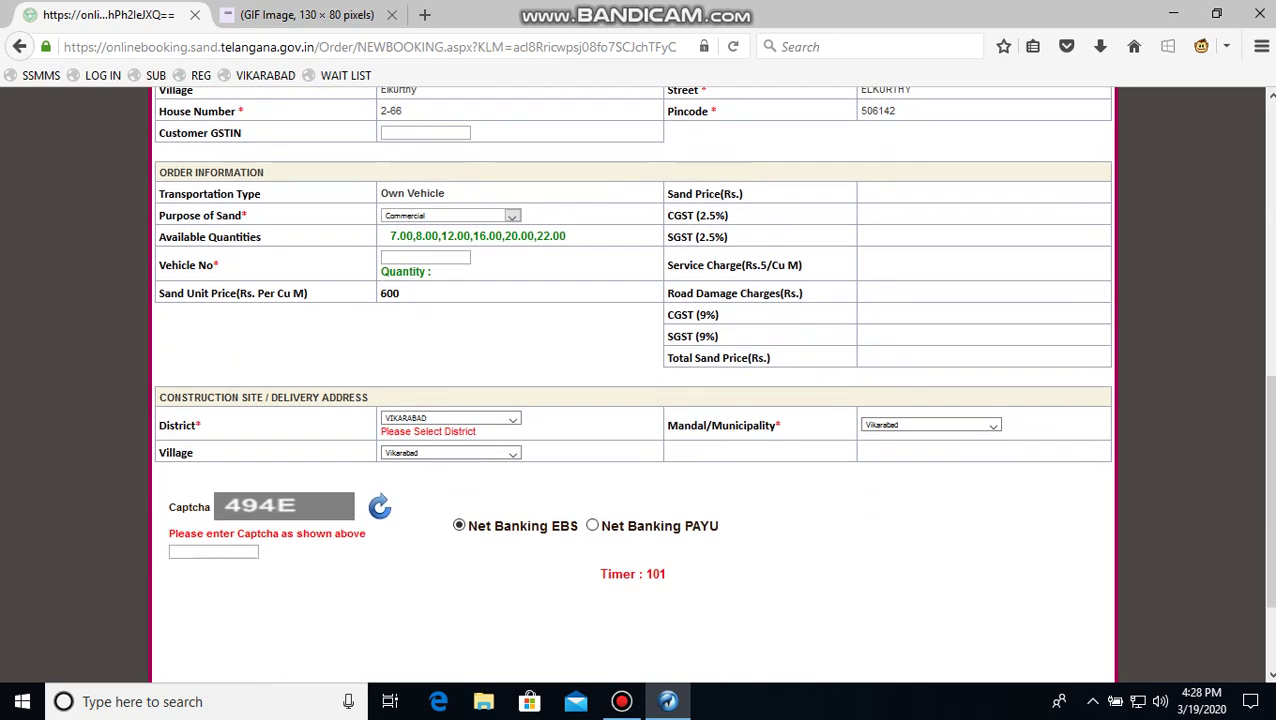
Enter the booking captcha 494E
{"action": "left_click", "coordinate": [213, 551]}
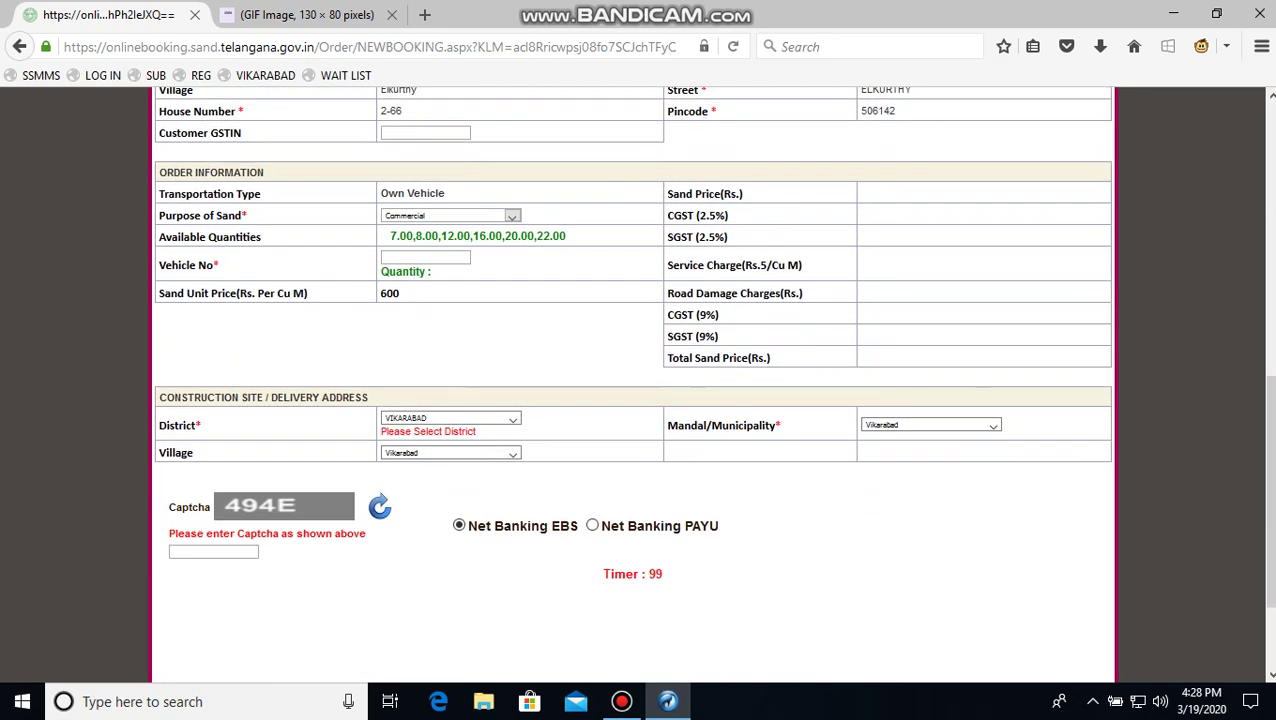
{"action": "type", "text": "494E"}
Choose Net Banking PAYU for payment and enter the vehicle number
{"action": "left_click", "coordinate": [592, 525]}
{"action": "middle_click", "coordinate": [627, 527]}
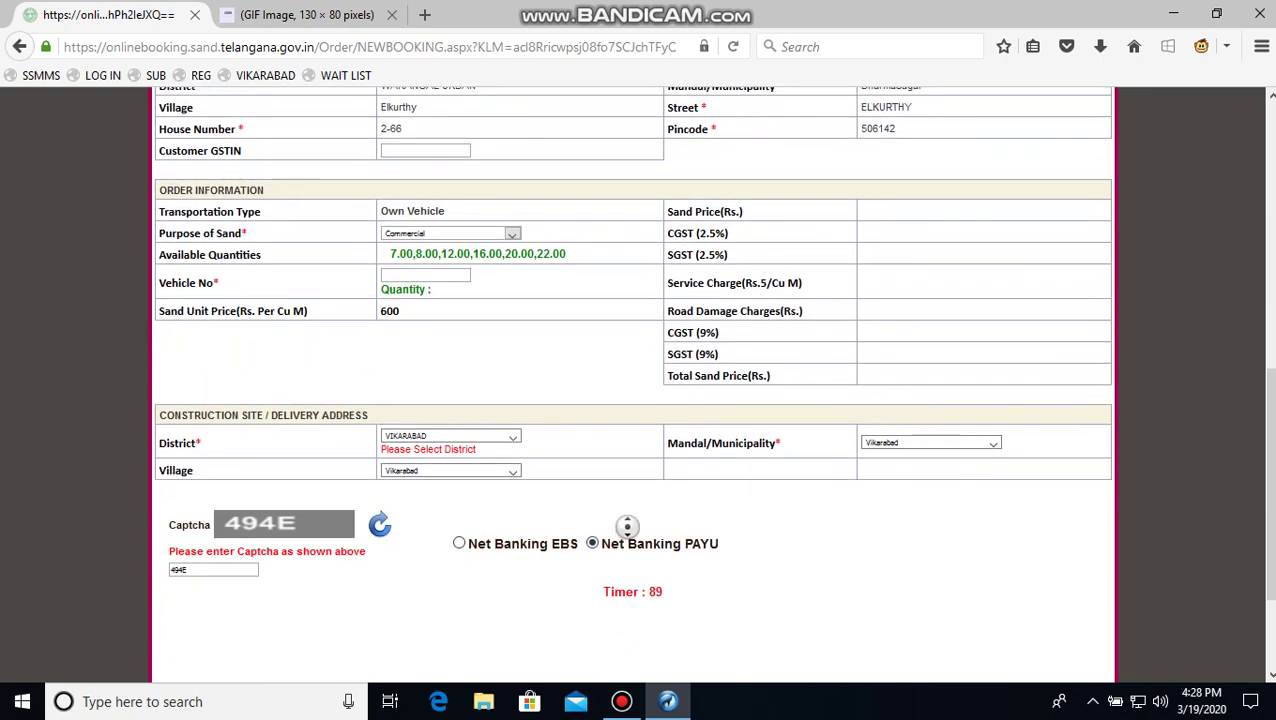
{"action": "scroll", "coordinate": [627, 527], "scroll_direction": "up", "scroll_amount": 15}
{"action": "scroll", "coordinate": [632, 384], "scroll_direction": "down", "scroll_amount": 5}
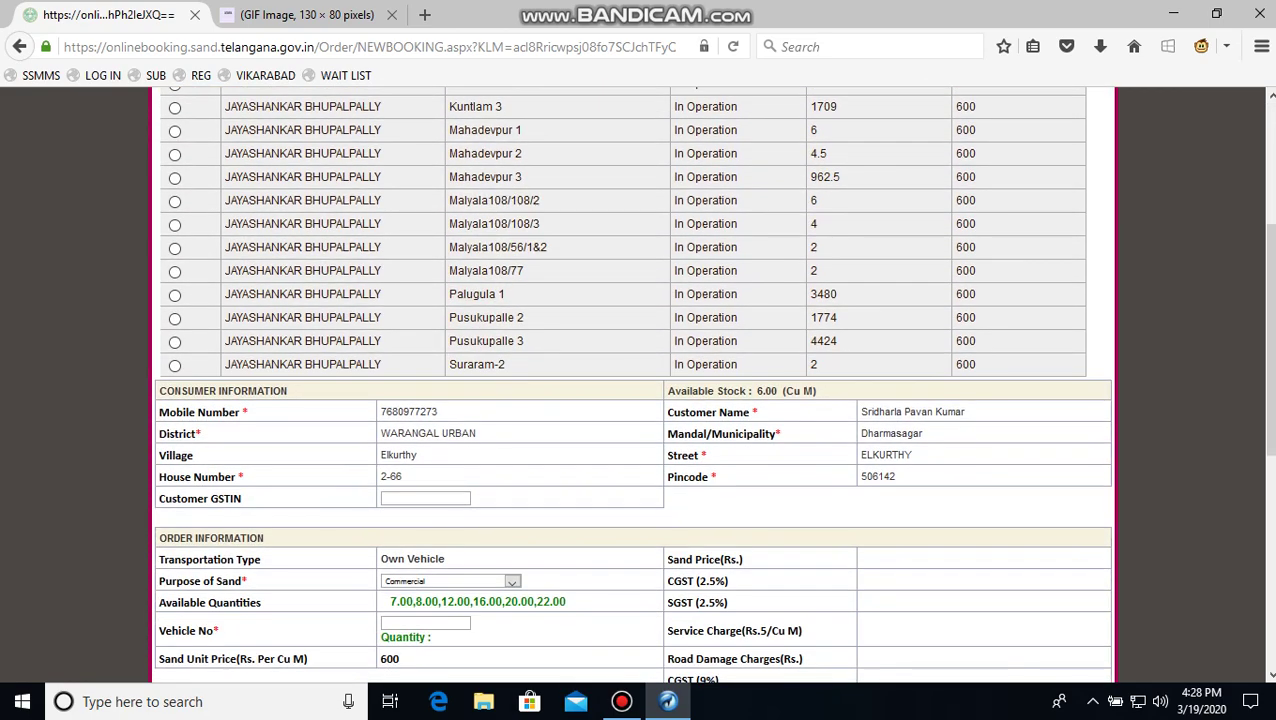
{"action": "scroll", "coordinate": [632, 384], "scroll_direction": "down", "scroll_amount": 9}
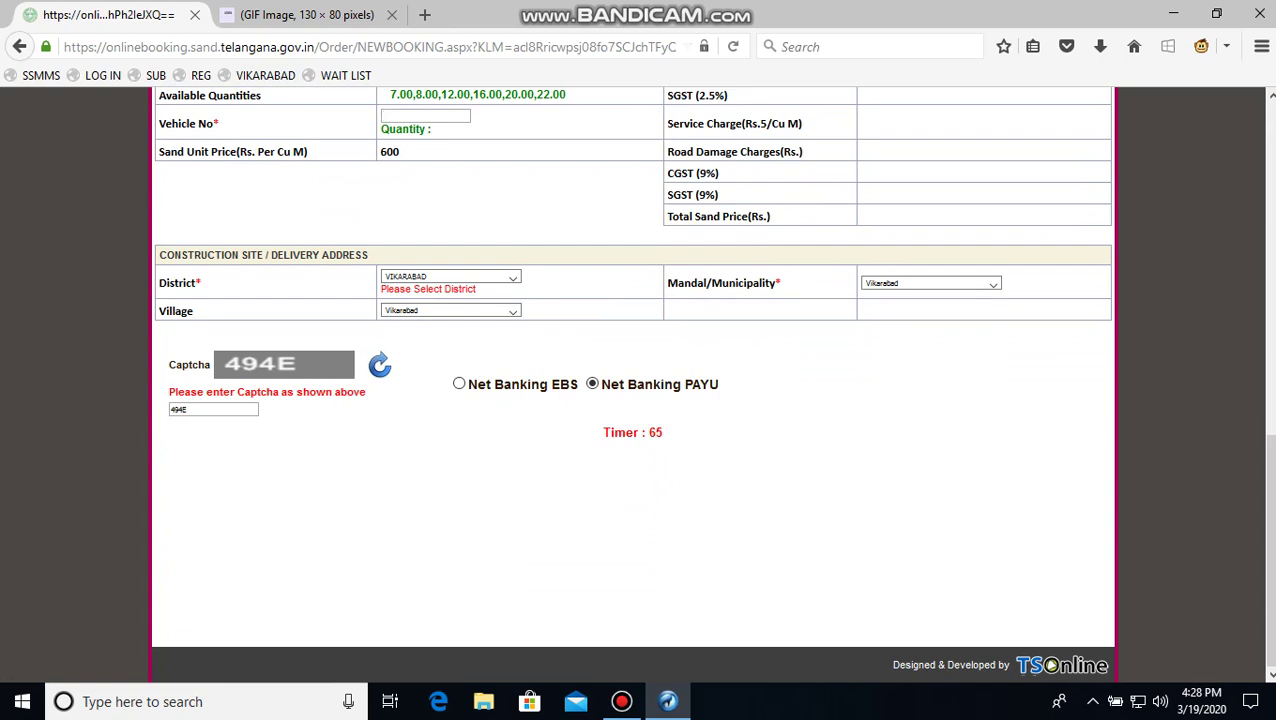
Submit the form, dismiss the 'Stockyard is not Active' warning, and return to the stockyard table
{"action": "key", "text": "Tab"}
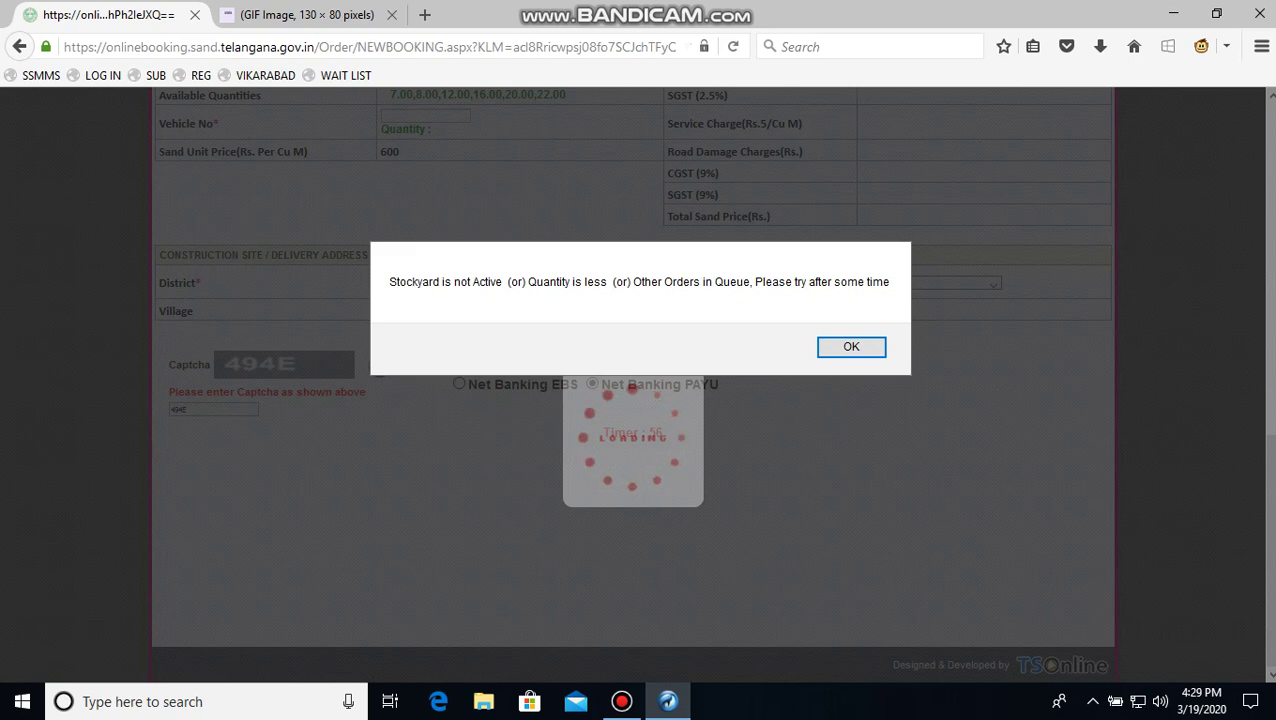
{"action": "key", "text": "Return"}
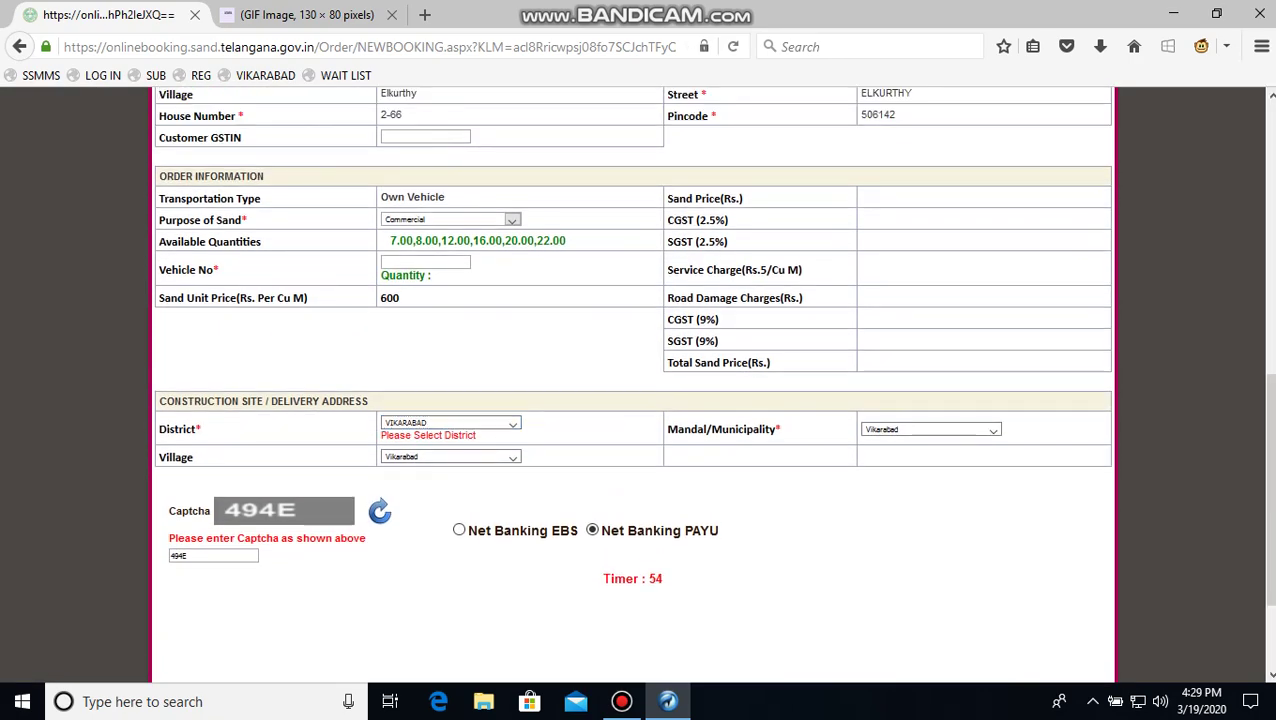
{"action": "scroll", "coordinate": [638, 380], "scroll_direction": "down", "scroll_amount": 3}
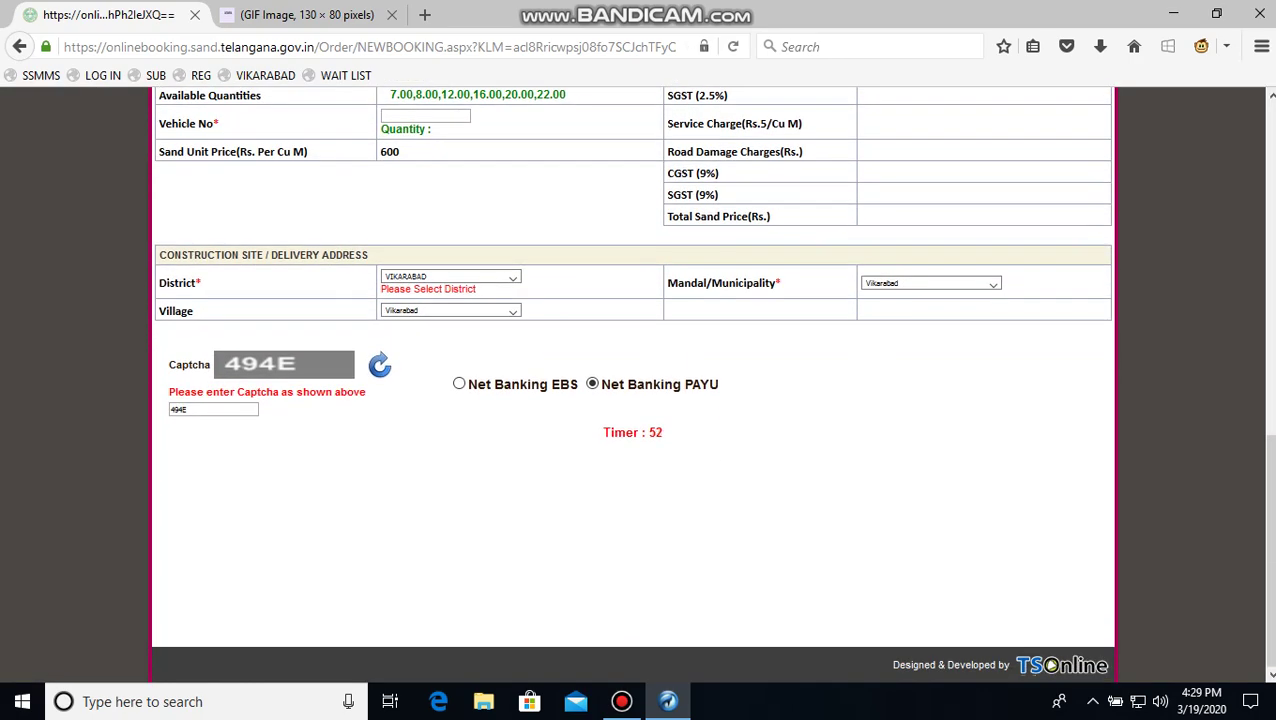
{"action": "scroll", "coordinate": [632, 384], "scroll_direction": "up", "scroll_amount": 15}
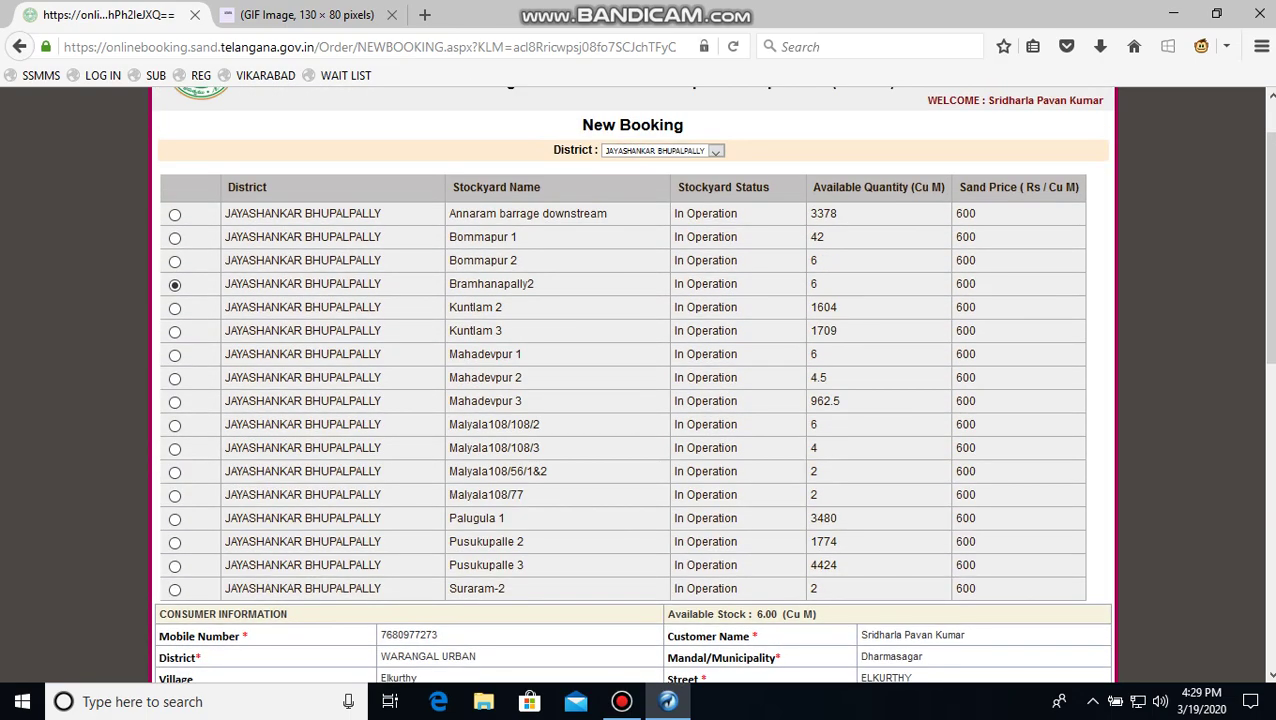
Select stockyard Pusukupalle 3 with Commercial as the purpose of sand
{"action": "left_click", "coordinate": [175, 564]}
{"action": "scroll", "coordinate": [632, 384], "scroll_direction": "down", "scroll_amount": 7}
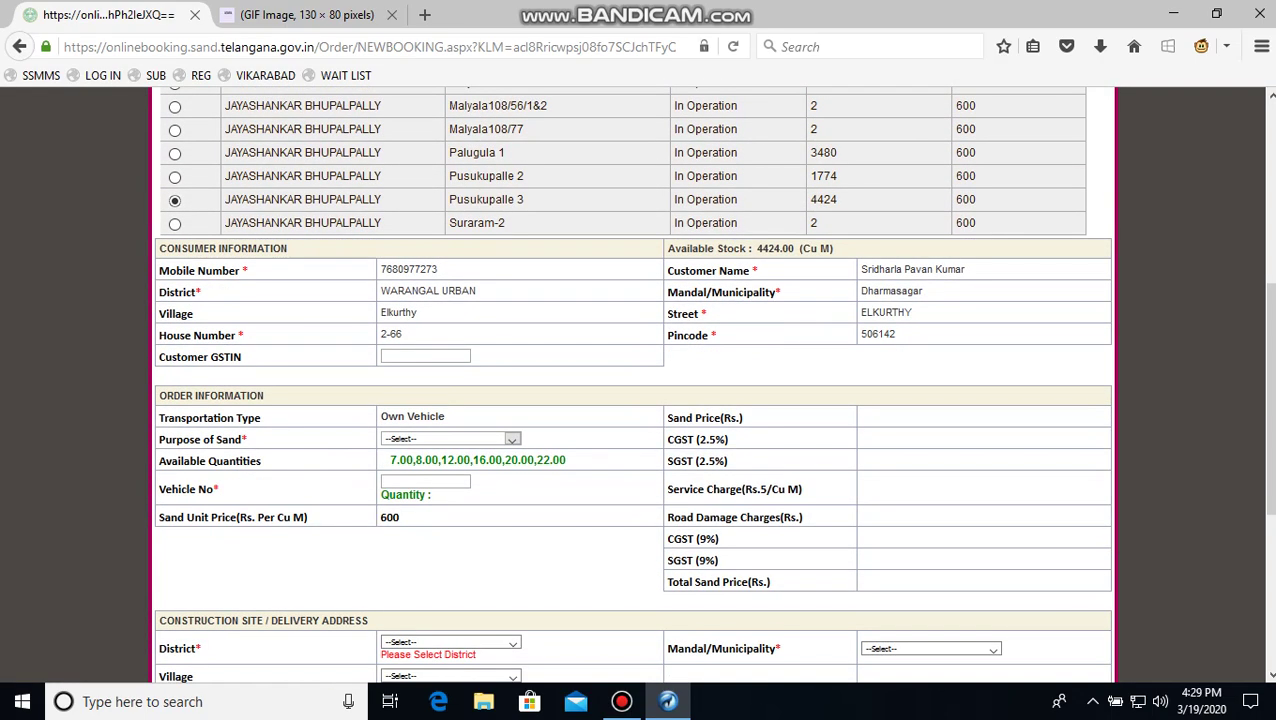
{"action": "left_click", "coordinate": [450, 439]}
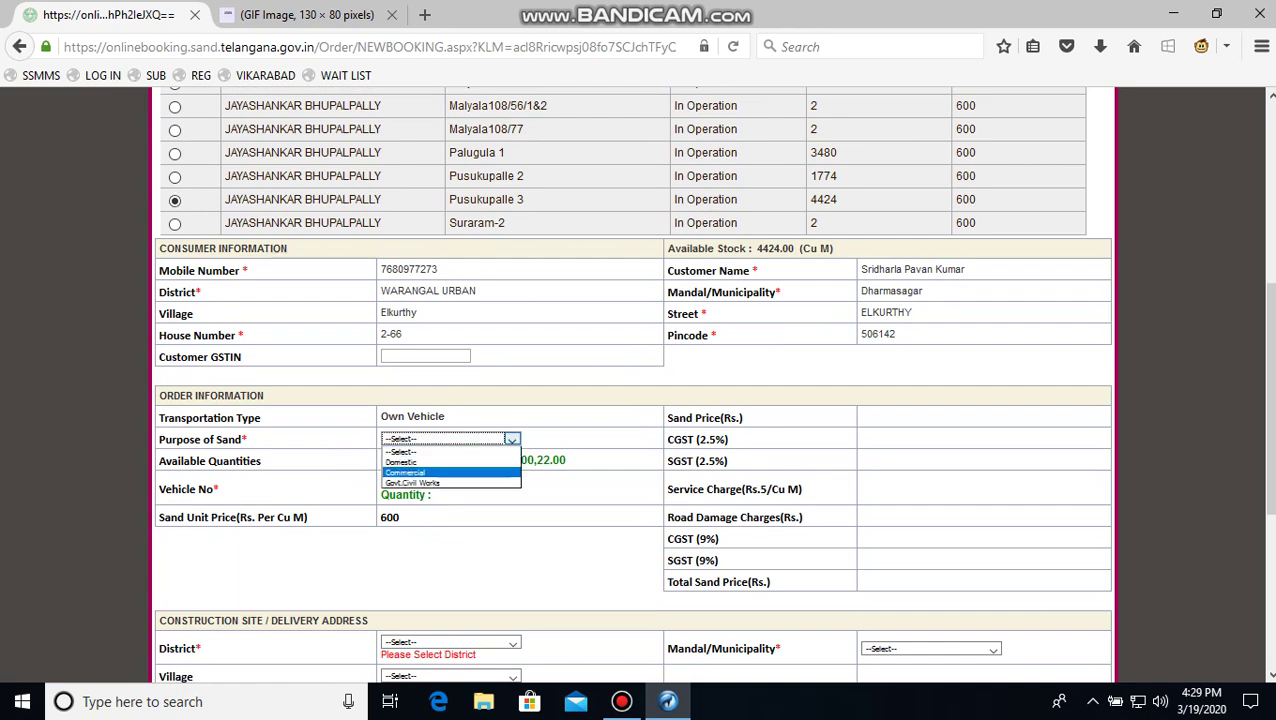
{"action": "key", "text": "Return"}
{"action": "scroll", "coordinate": [632, 384], "scroll_direction": "down", "scroll_amount": 6}
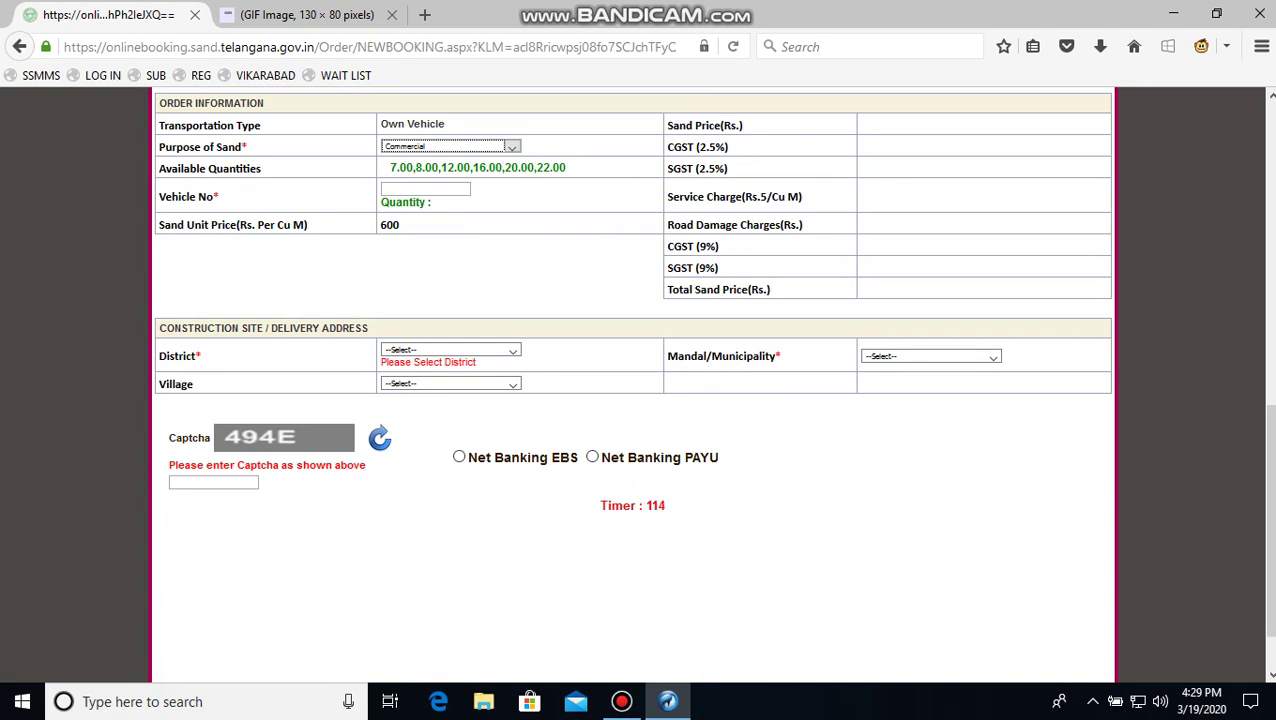
Autofill the Vikarabad delivery address, enter captcha 494E and choose PAYU net banking
{"action": "left_click", "coordinate": [265, 75]}
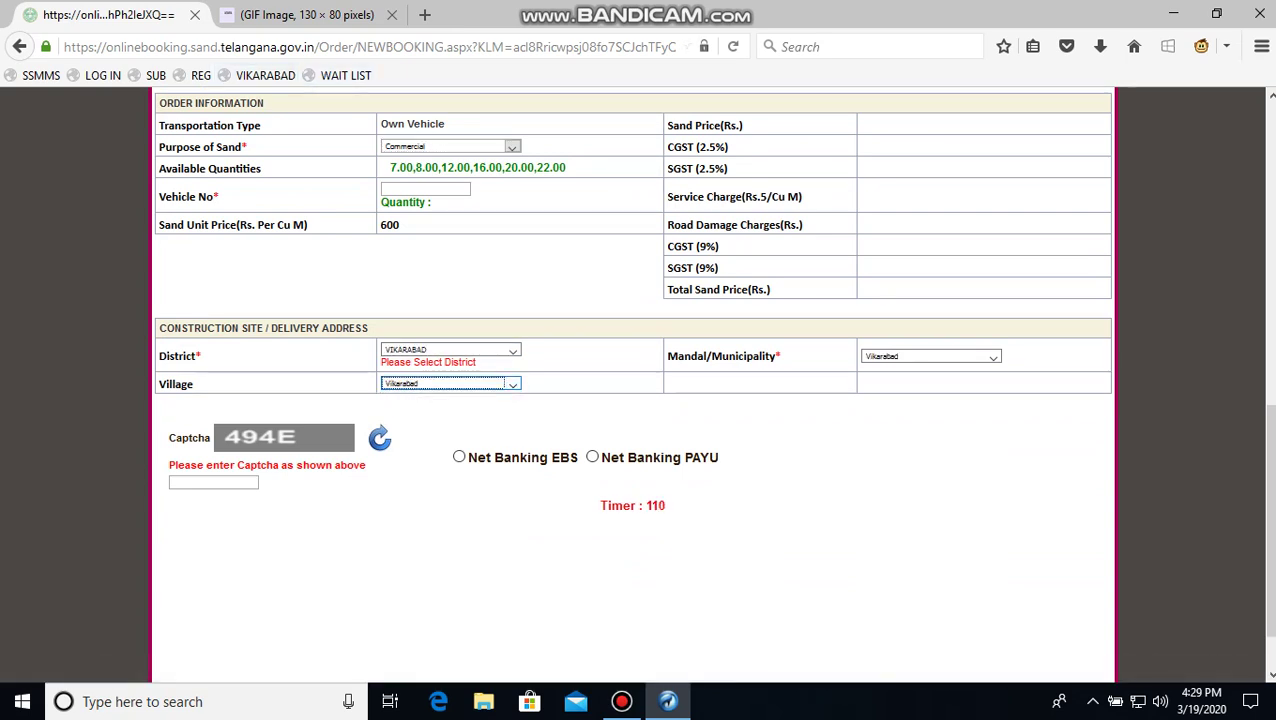
{"action": "type", "text": "494E"}
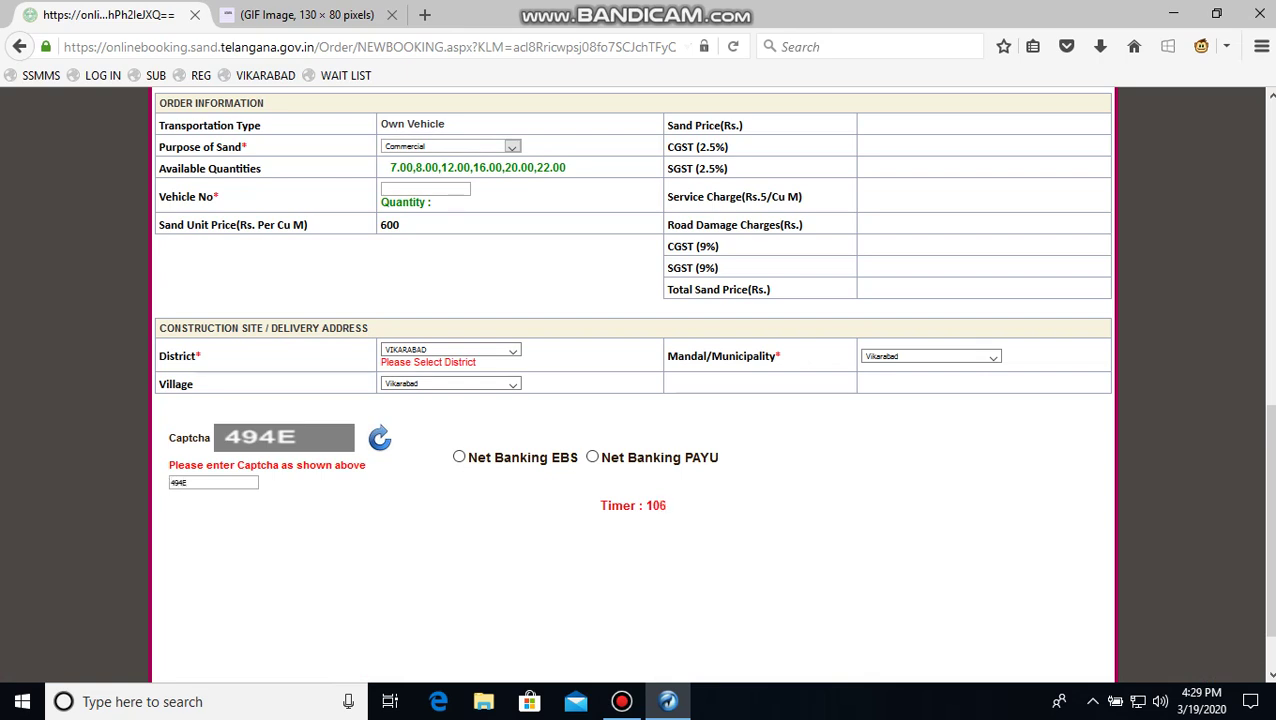
{"action": "left_click", "coordinate": [592, 457]}
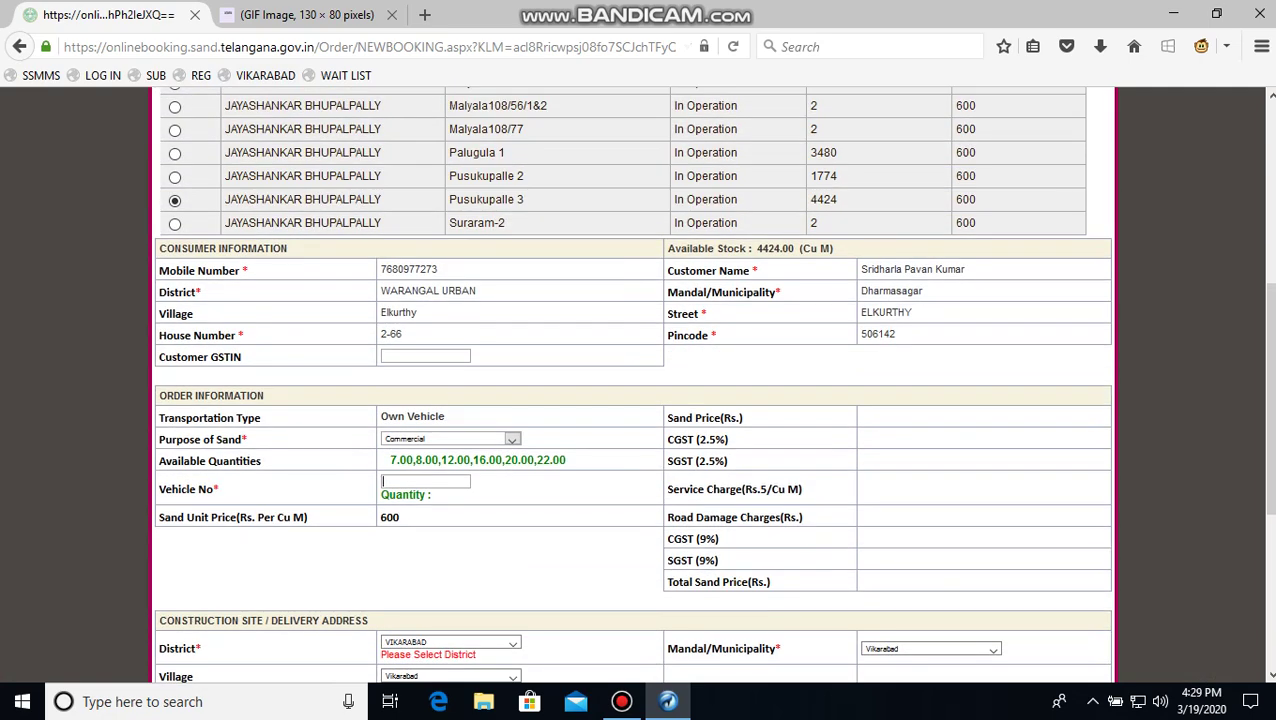
Enter the vehicle number, submit the booking, and dismiss the rejection alert
{"action": "key", "text": "Tab"}
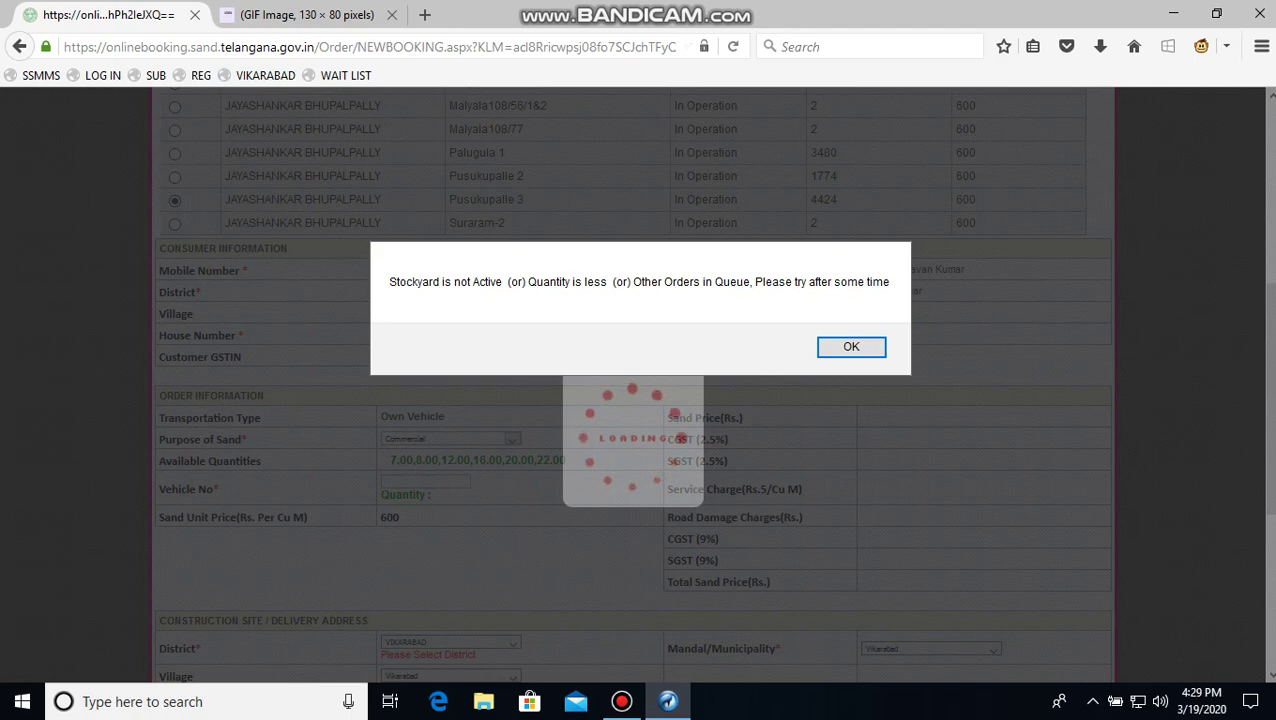
{"action": "key", "text": "Return"}
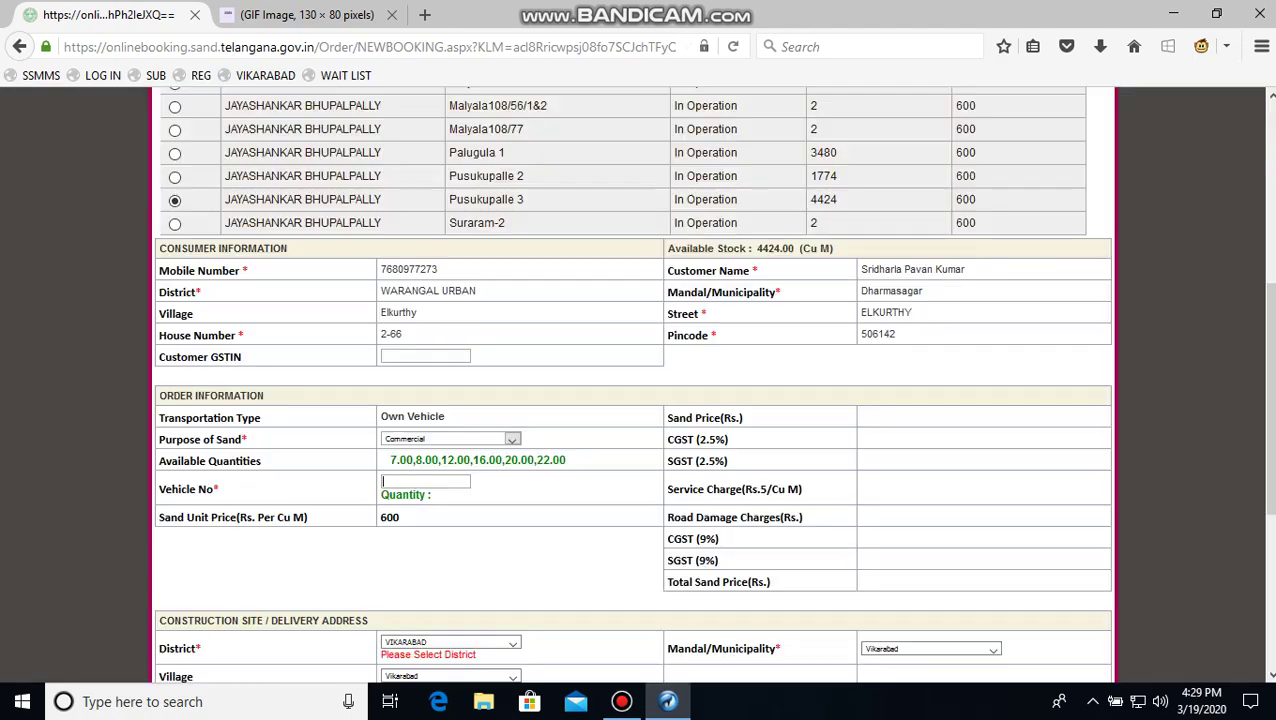
{"action": "scroll", "coordinate": [633, 380], "scroll_direction": "down", "scroll_amount": 5}
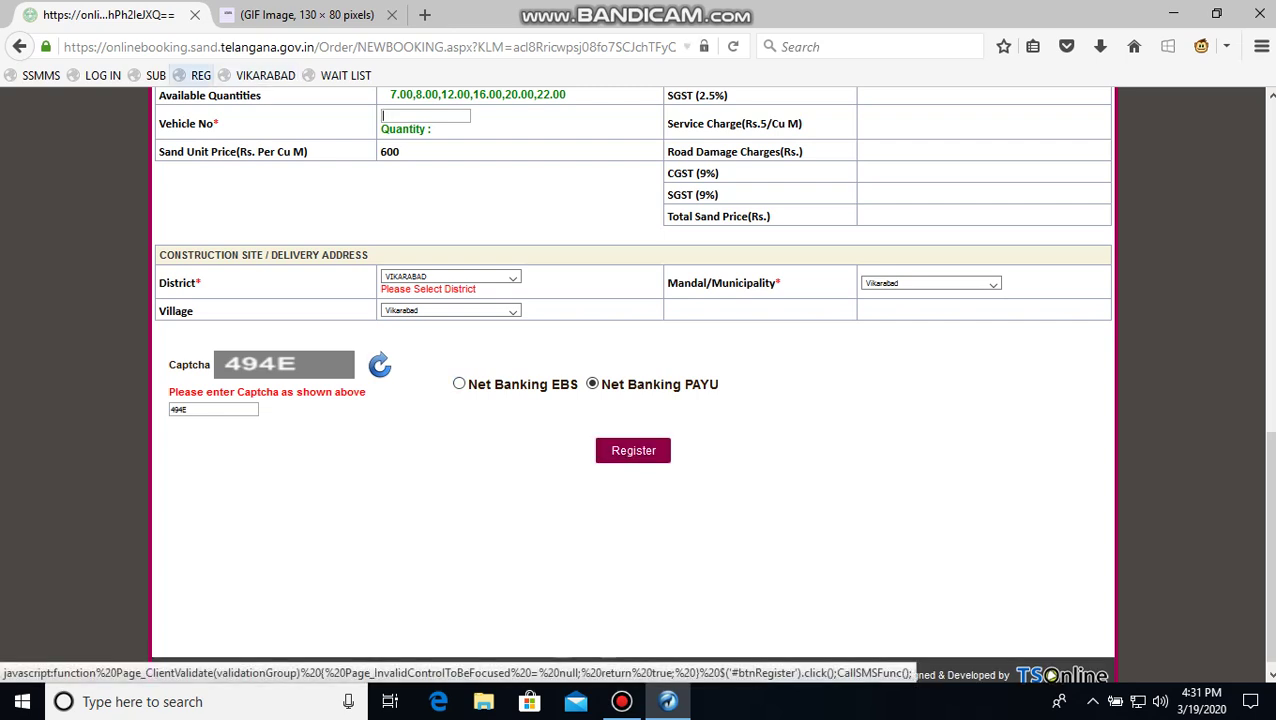
Run the REG bookmark to register the booking, then close the spare GIF Image tab
{"action": "left_click", "coordinate": [198, 75]}
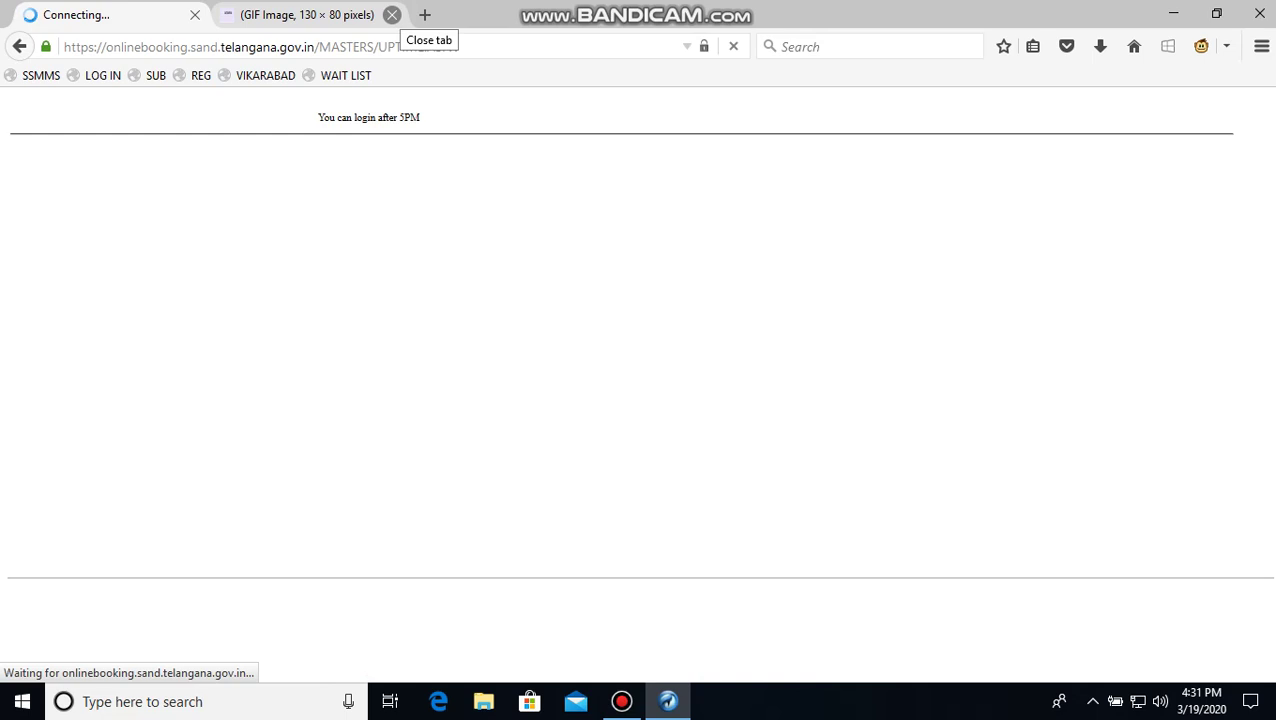
{"action": "left_click", "coordinate": [392, 14]}
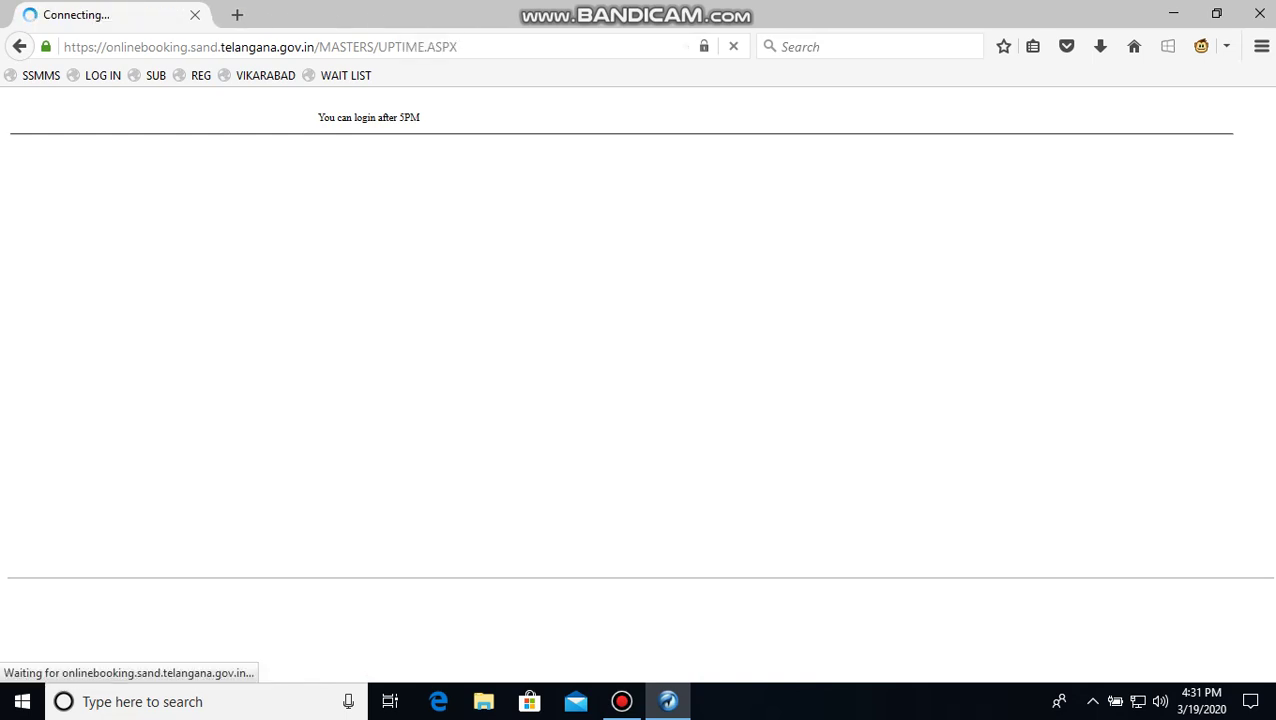
Review Greasemonkey user scripts and the Customize Your Web script list for the sand site
{"action": "left_click", "coordinate": [1226, 46]}
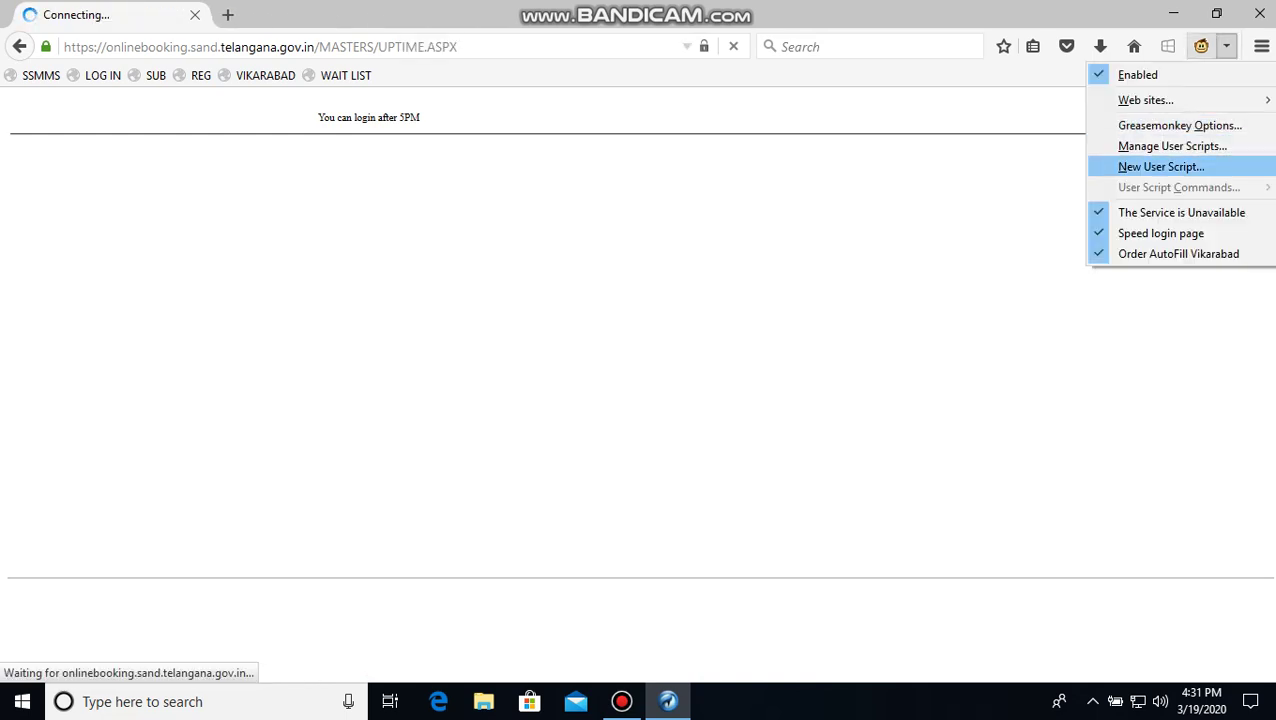
{"action": "left_click", "coordinate": [1172, 146]}
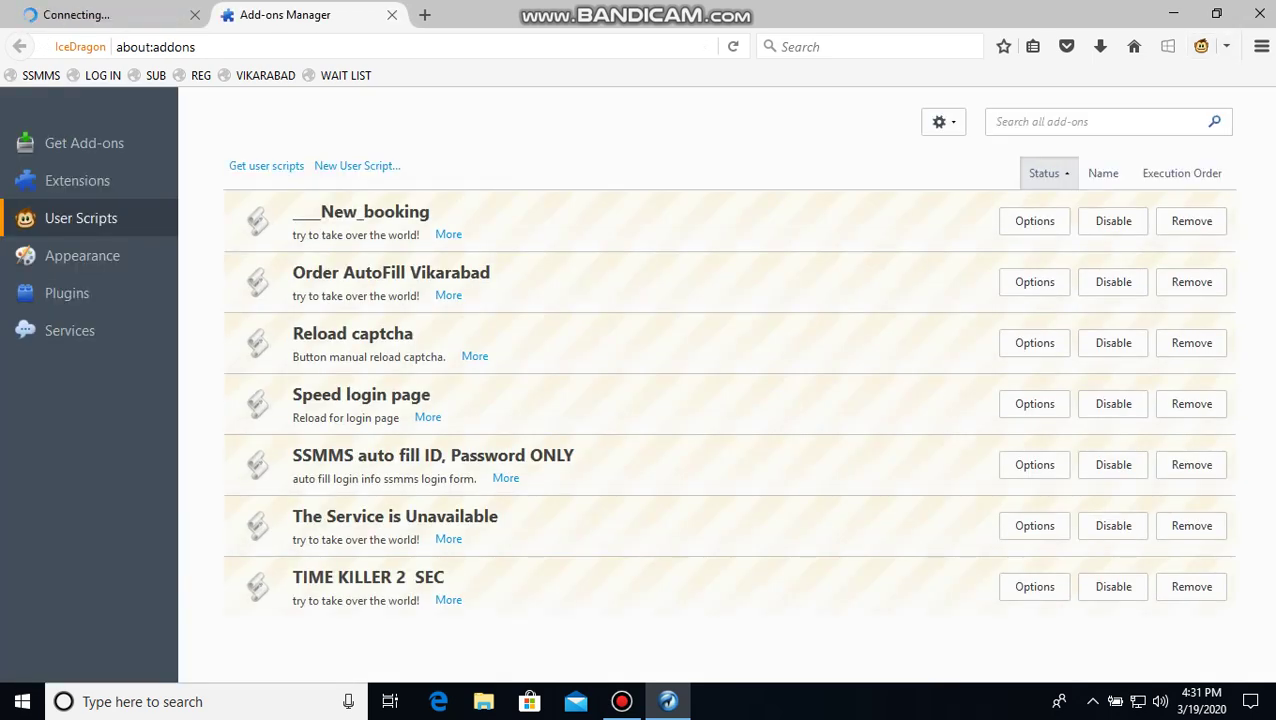
{"action": "left_click", "coordinate": [77, 180]}
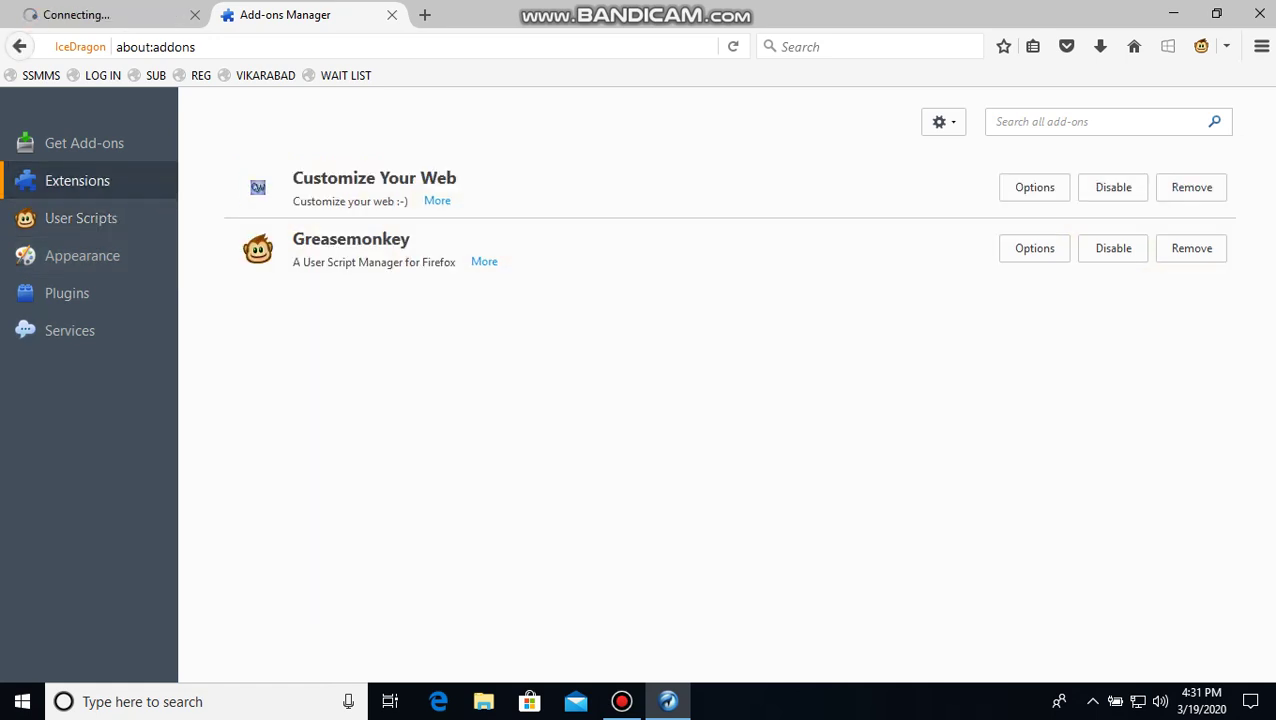
{"action": "left_click", "coordinate": [1034, 187]}
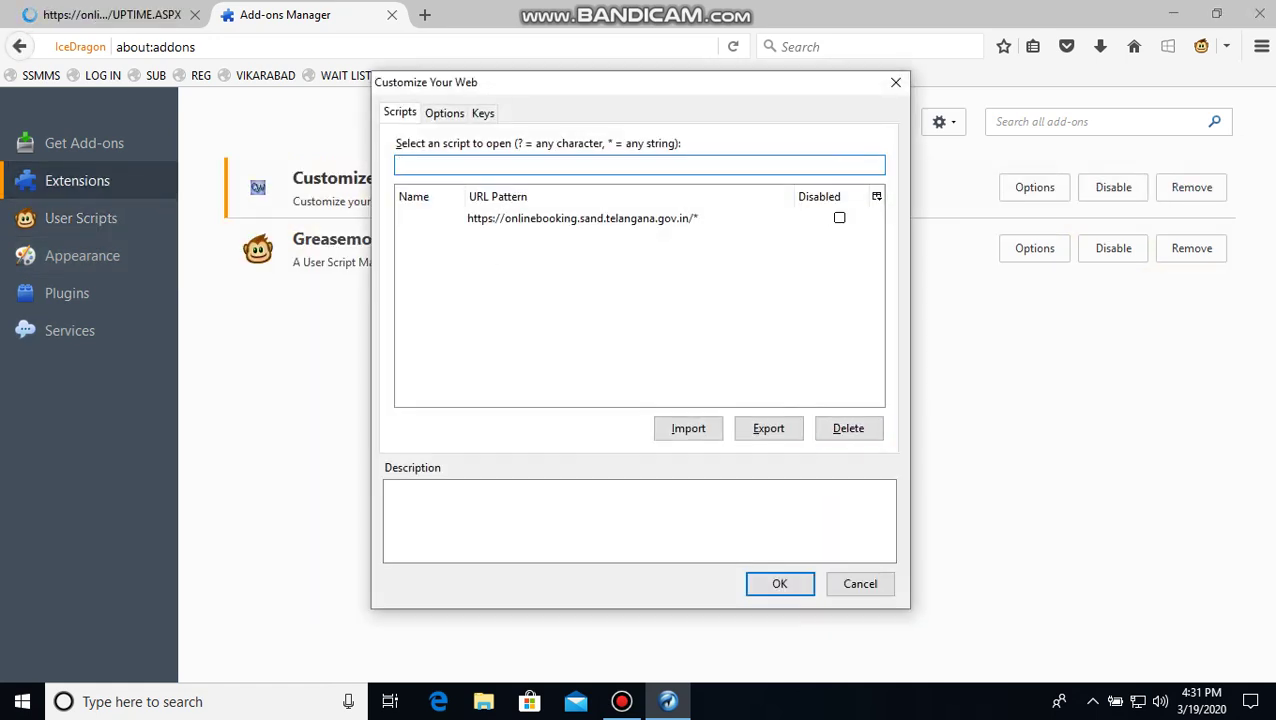
{"action": "left_click", "coordinate": [582, 218]}
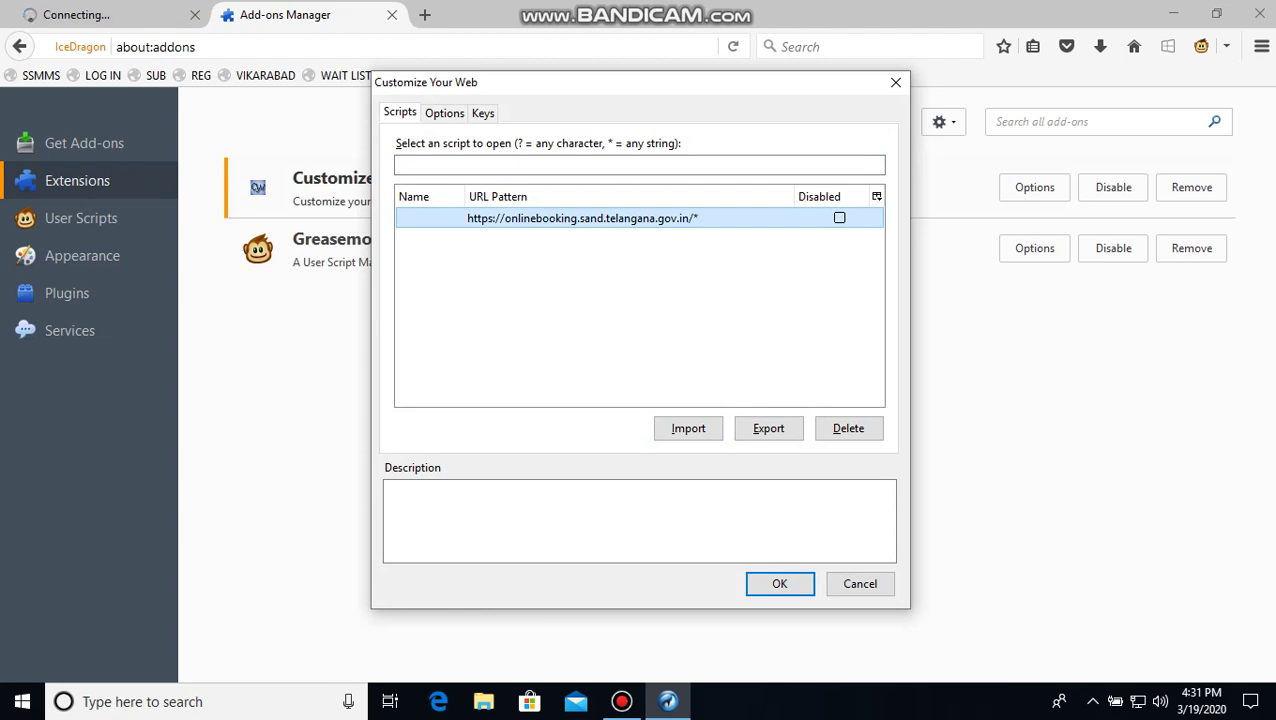
{"action": "left_click", "coordinate": [620, 196]}
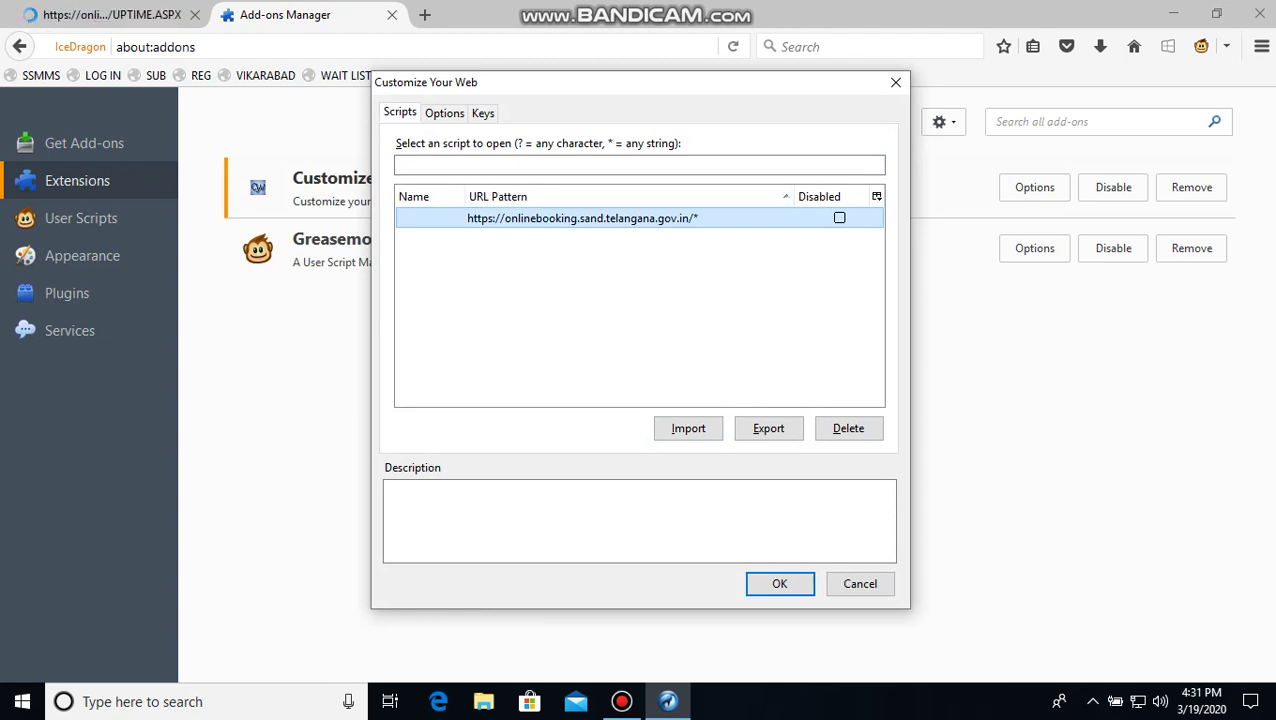
{"action": "left_click", "coordinate": [895, 82]}
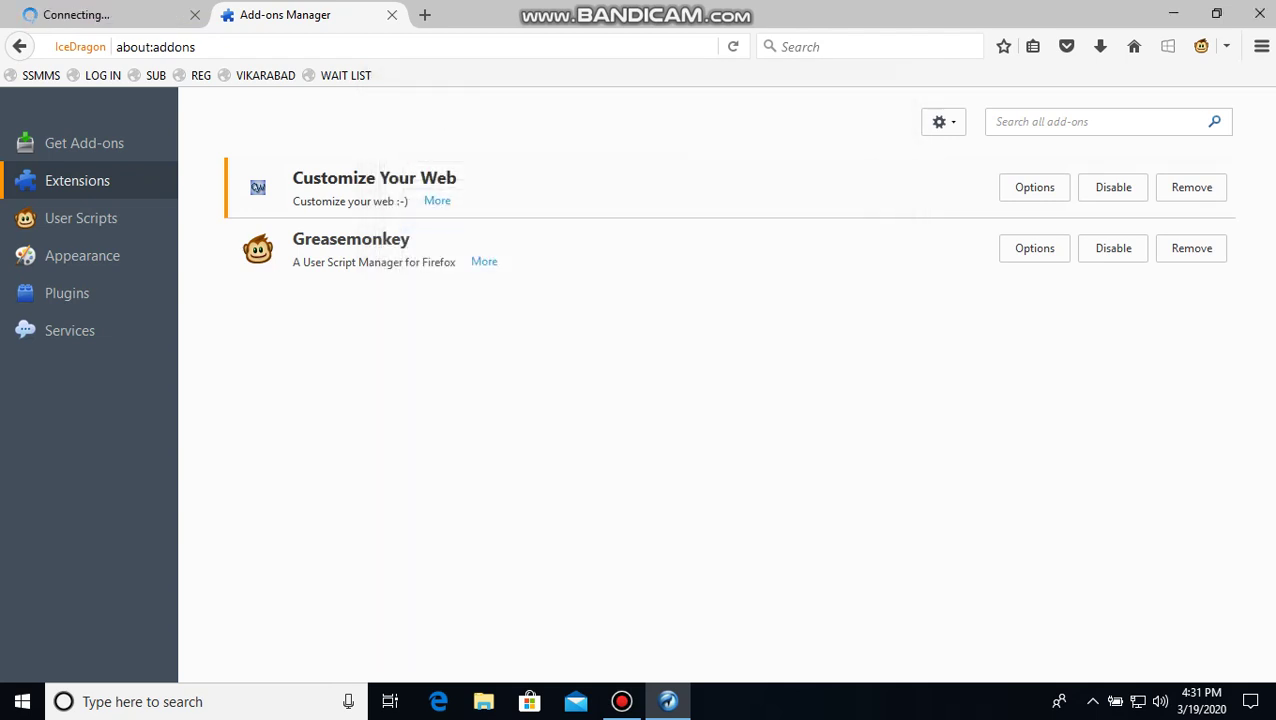
Close the add-ons page and the last tab to quit the browser, then refresh the desktop
{"action": "key", "text": "ctrl+w"}
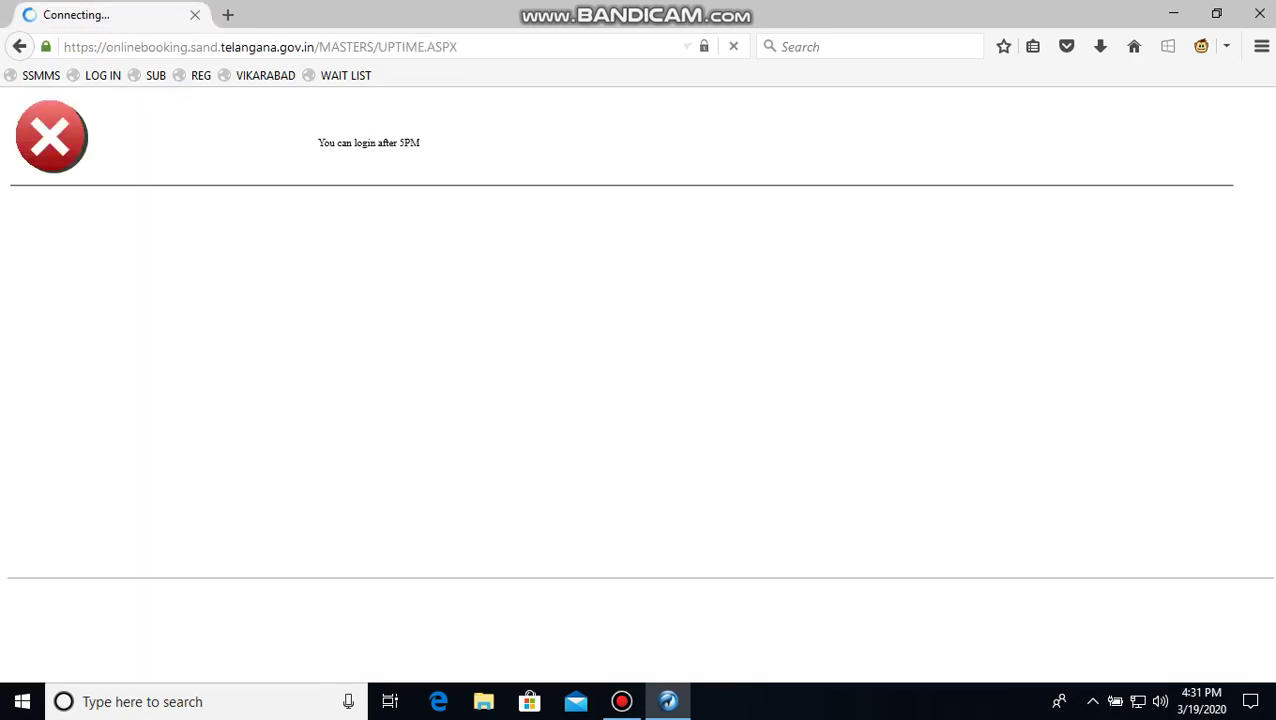
{"action": "left_click", "coordinate": [195, 14]}
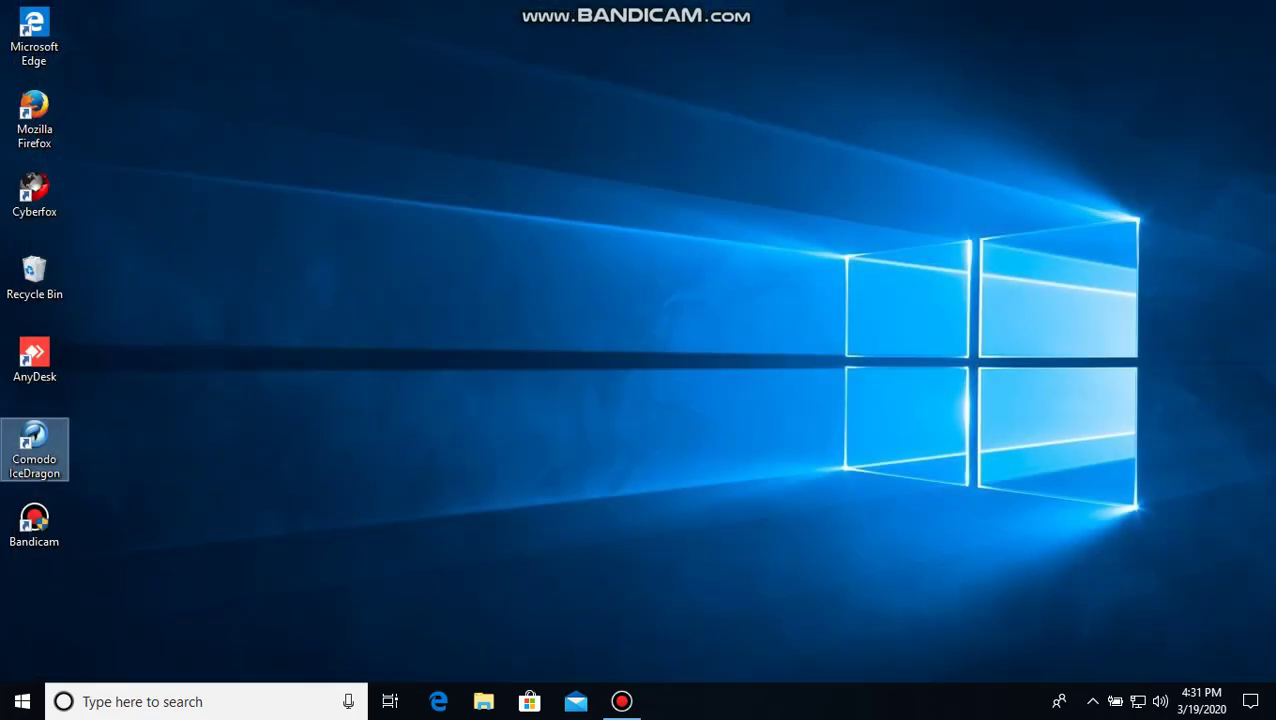
{"action": "right_click", "coordinate": [460, 303]}
{"action": "left_click", "coordinate": [500, 358]}
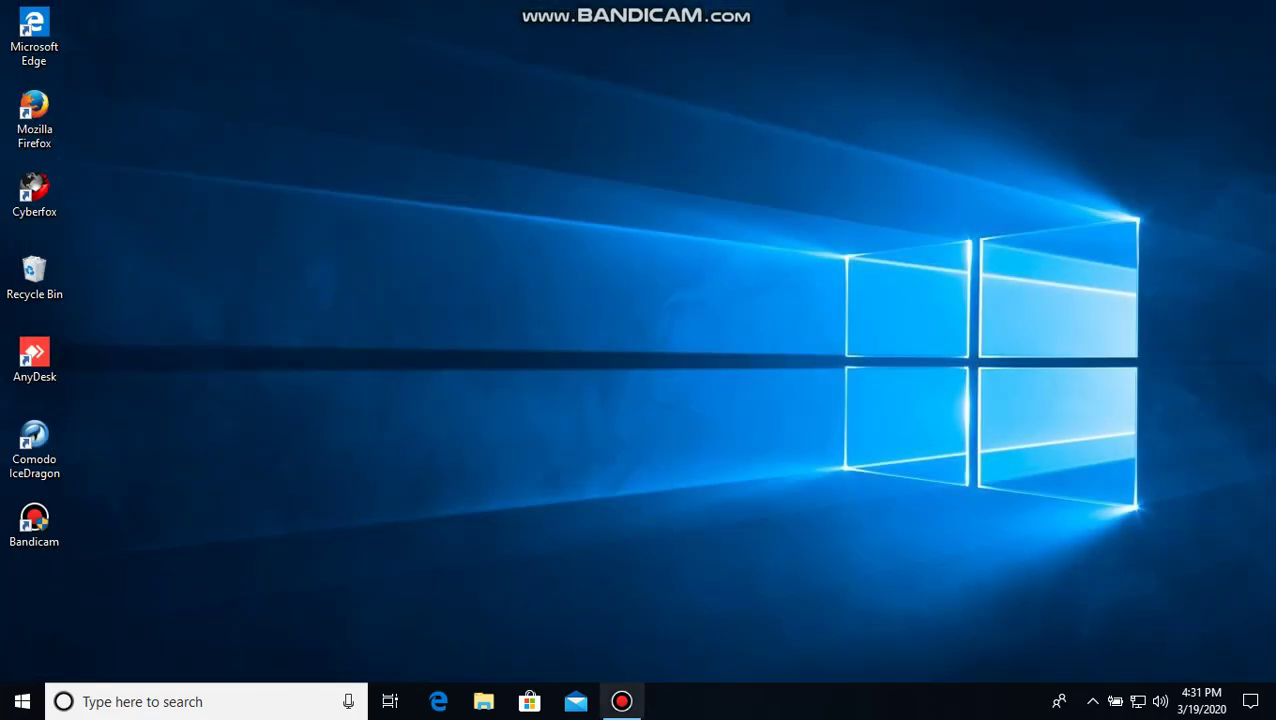